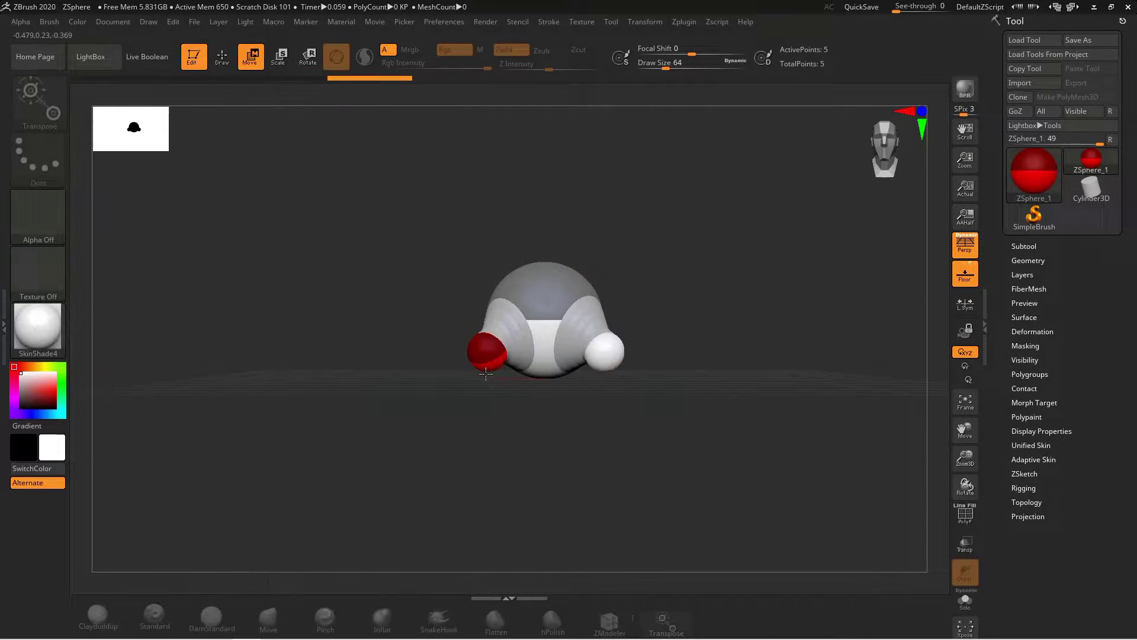
Pull the mirrored ZSpheres down from the body to form the upper legs, and raise the hip joints outward.
left_click_drag(486, 353, 489, 445)
left_click_drag(485, 529, 493, 570)
left_click_drag(489, 445, 477, 338)
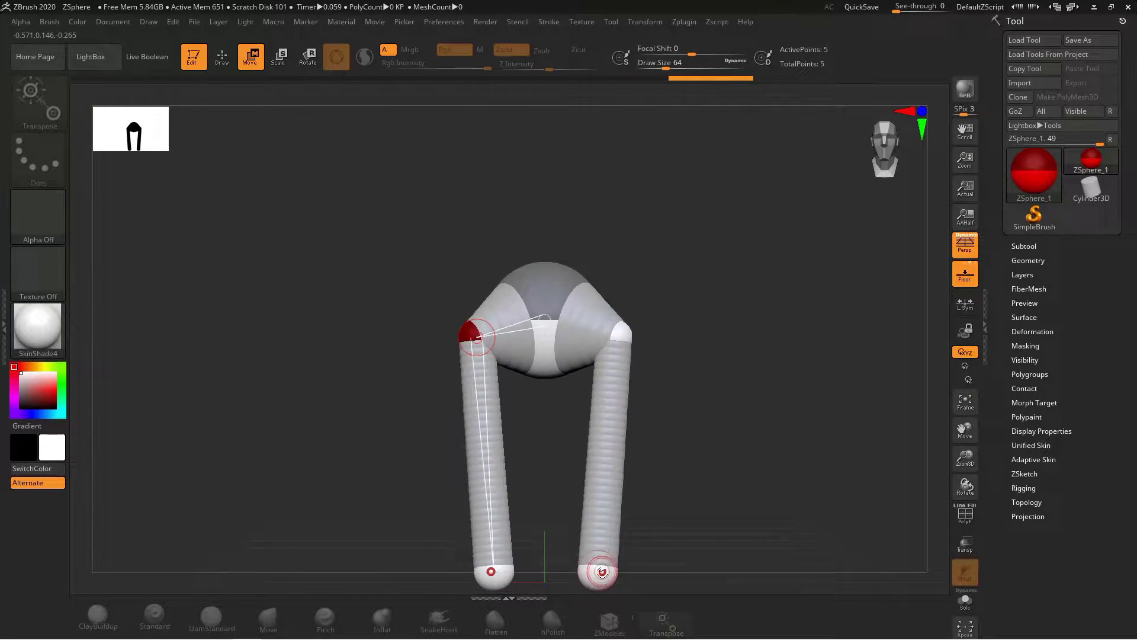
Add a mirrored pair of ZSpheres at the leg ends and pull them down to form the lower legs.
key("q")
left_click_drag(598, 571, 599, 577)
mouse_move(663, 508)
left_mouse_down("alt")
mouse_move(672, 498)
mouse_move(581, 385)
left_mouse_up("alt")
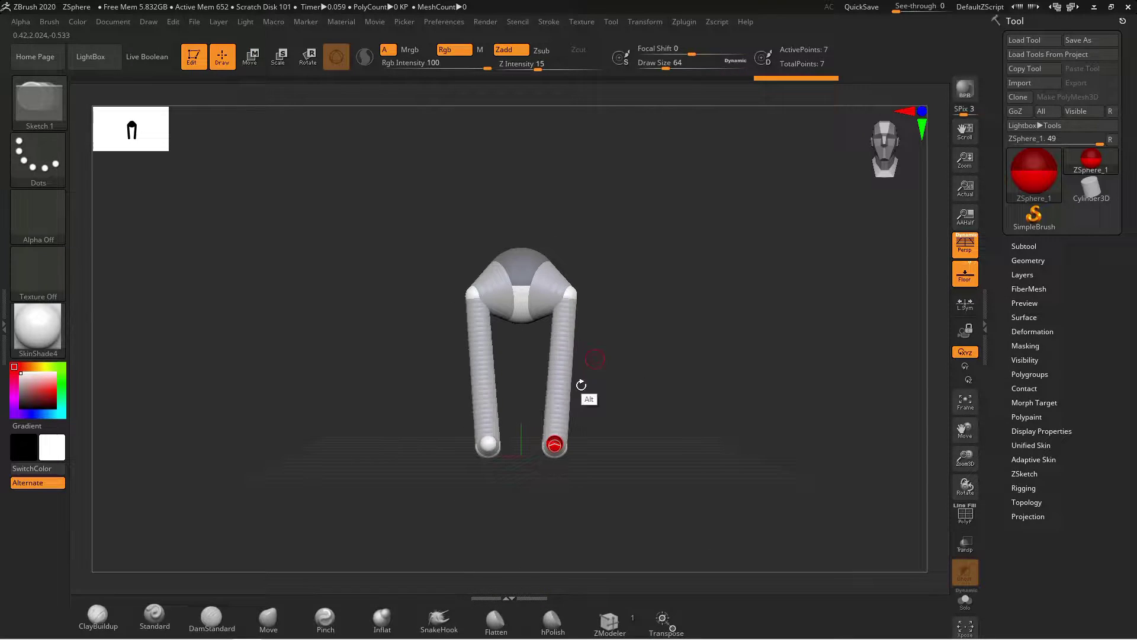
key("w")
left_click_drag(554, 446, 564, 606)
left_click_drag(669, 463, 617, 460)
Draw ZSpheres on top of the body to start the upper part of the figure.
key("q")
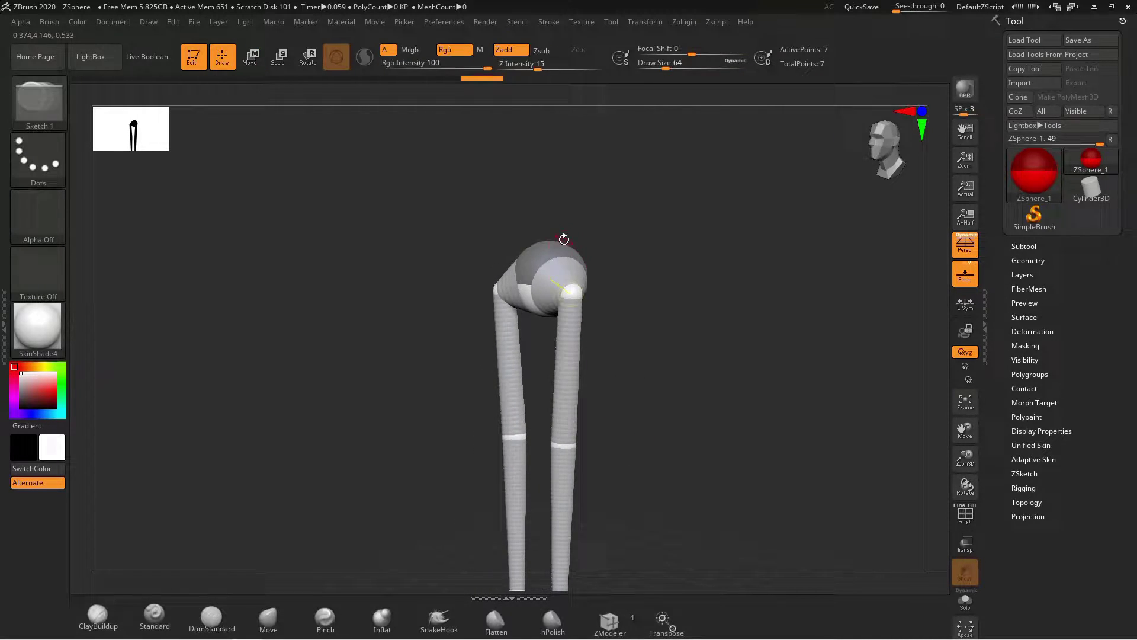
left_click_drag(556, 248, 555, 235)
left_click_drag(624, 287, 632, 379)
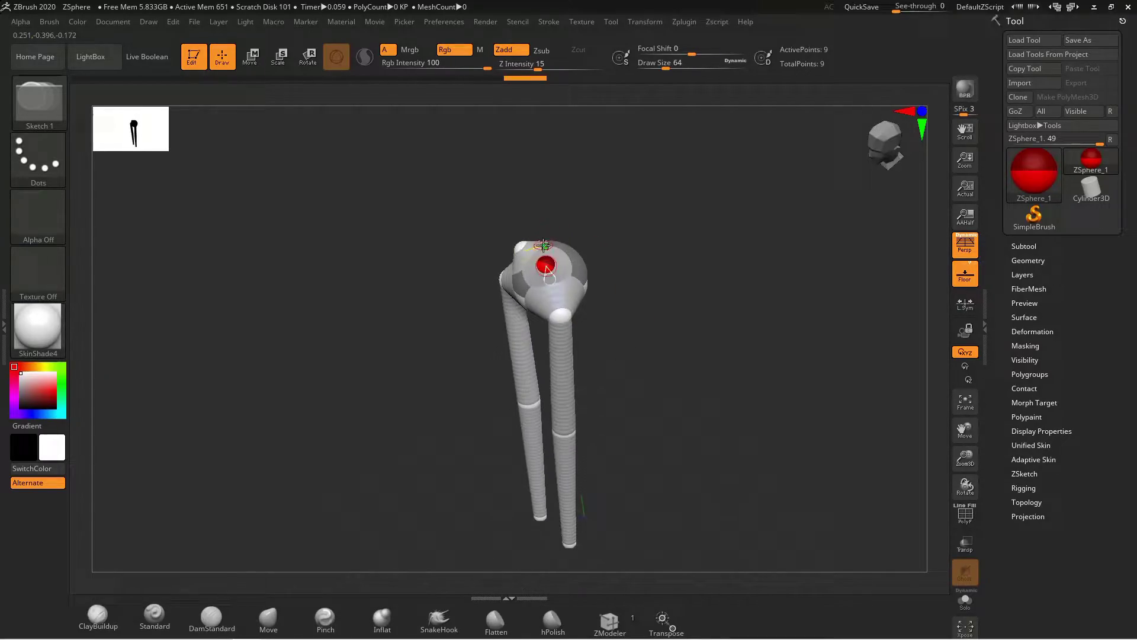
mouse_move(545, 244)
left_mouse_down()
mouse_move(549, 260)
mouse_move(548, 156)
left_mouse_up()
key("w")
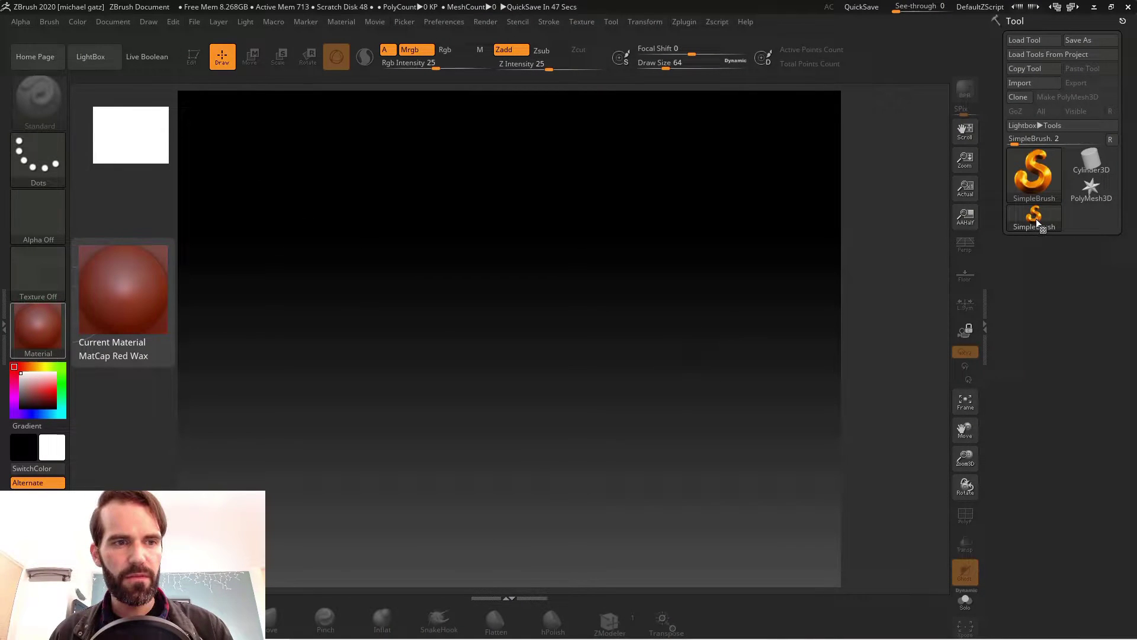
Select the ZSphere tool, draw one large ZSphere on the canvas and enter Edit mode.
left_click(1040, 198)
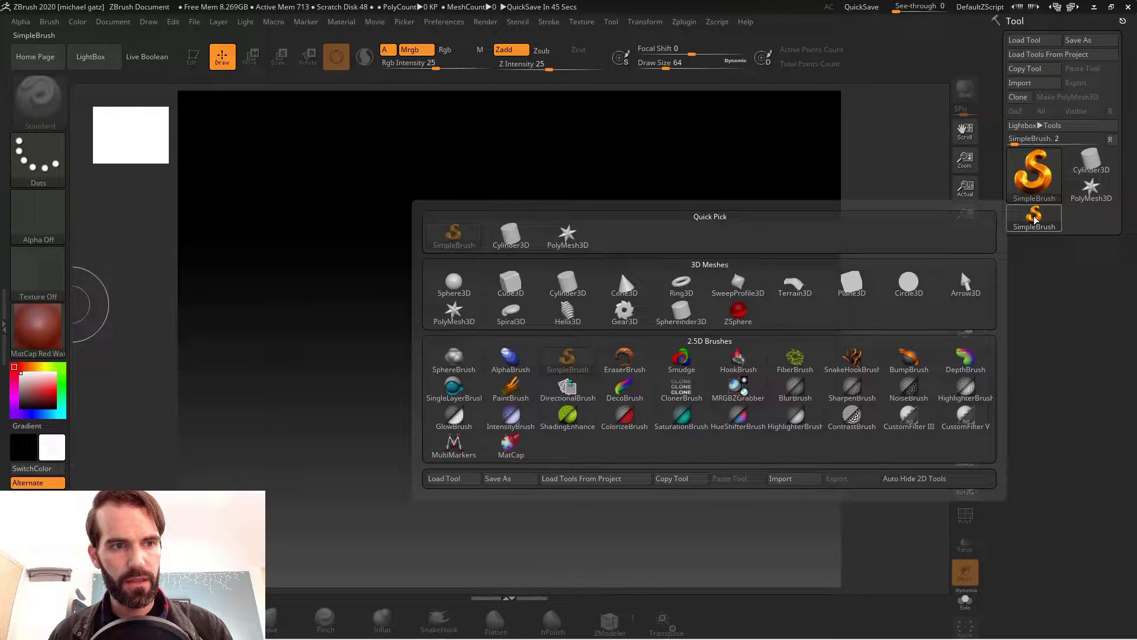
left_click(1034, 190)
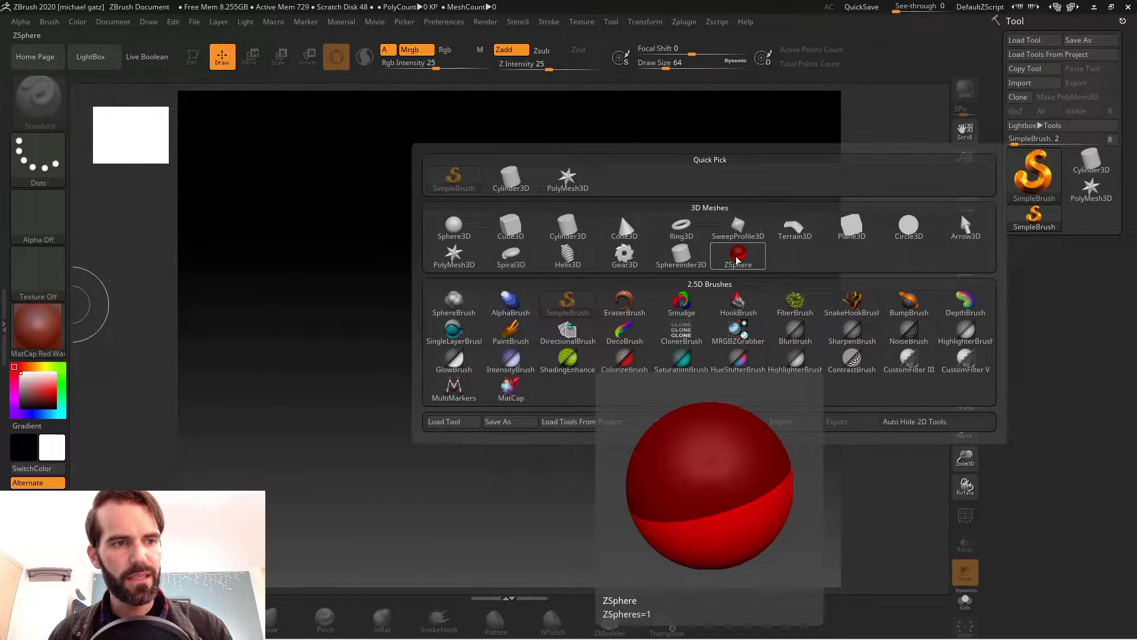
left_click(749, 262)
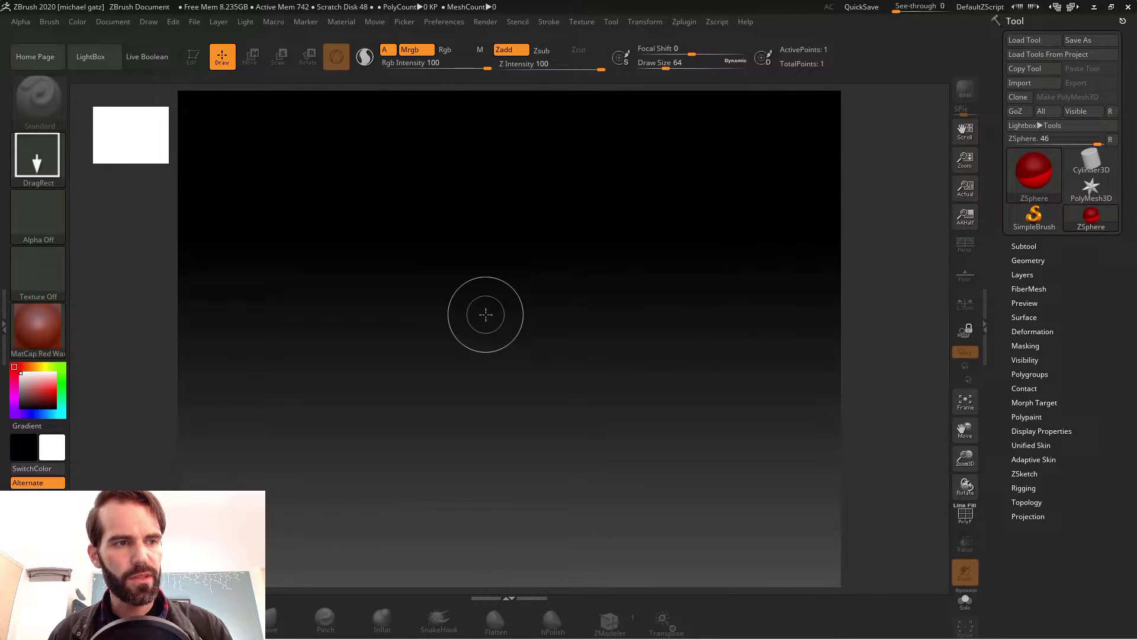
mouse_move(485, 312)
left_mouse_down()
mouse_move(573, 356)
mouse_move(529, 404)
mouse_move(476, 429)
left_mouse_up()
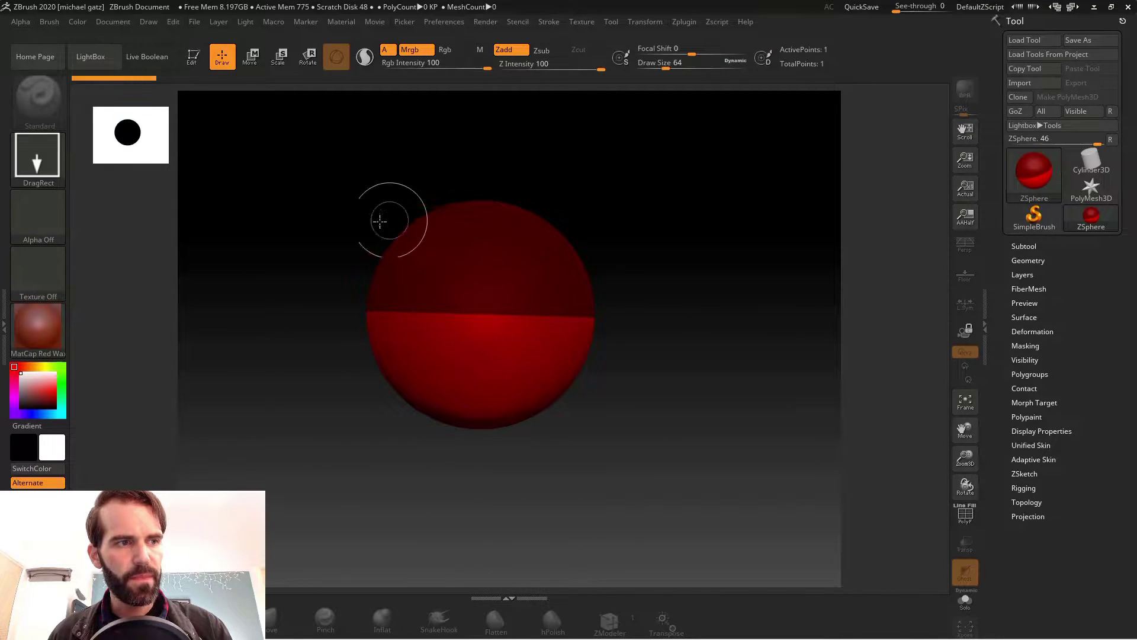
left_click(196, 66)
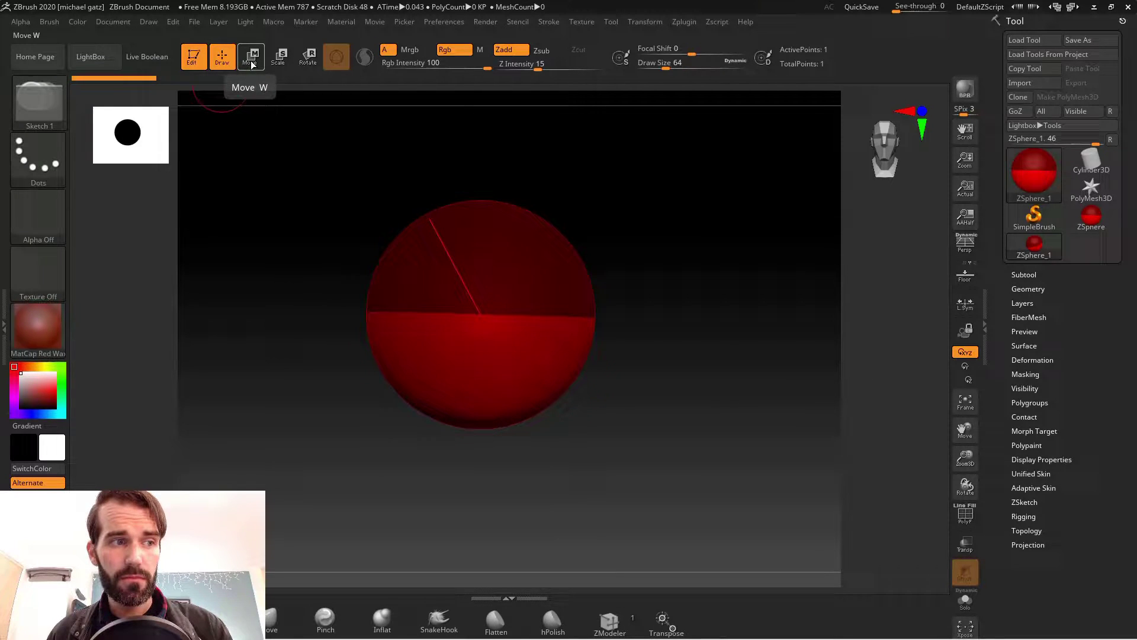
Return to Draw mode after trying Rotate, and turn on the floor grid beneath the ZSphere.
left_click(309, 58)
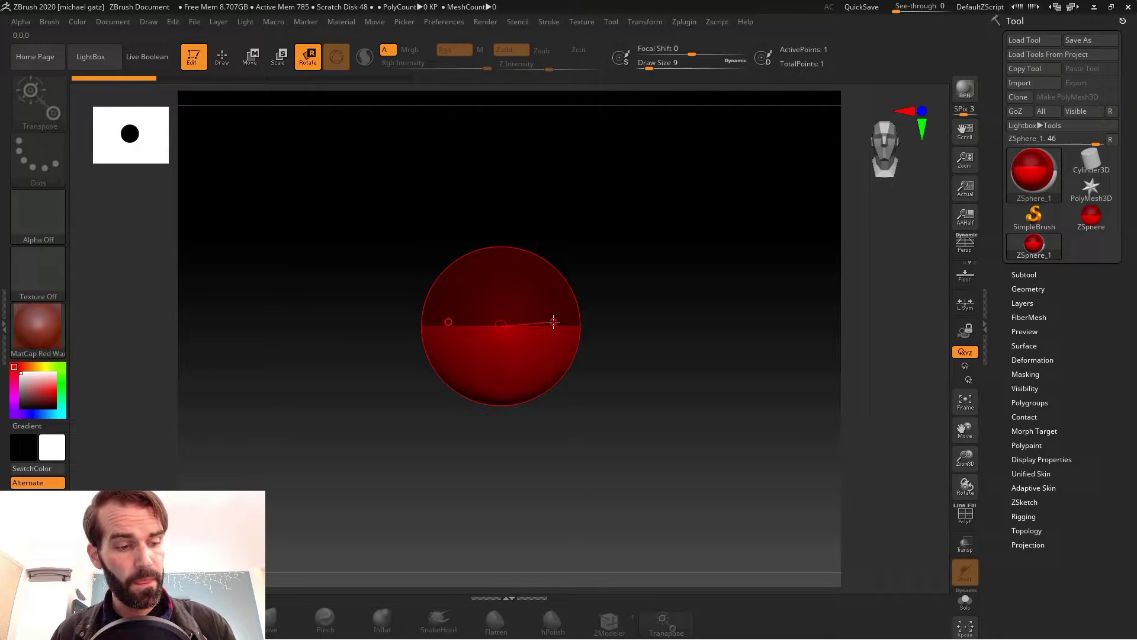
key("q")
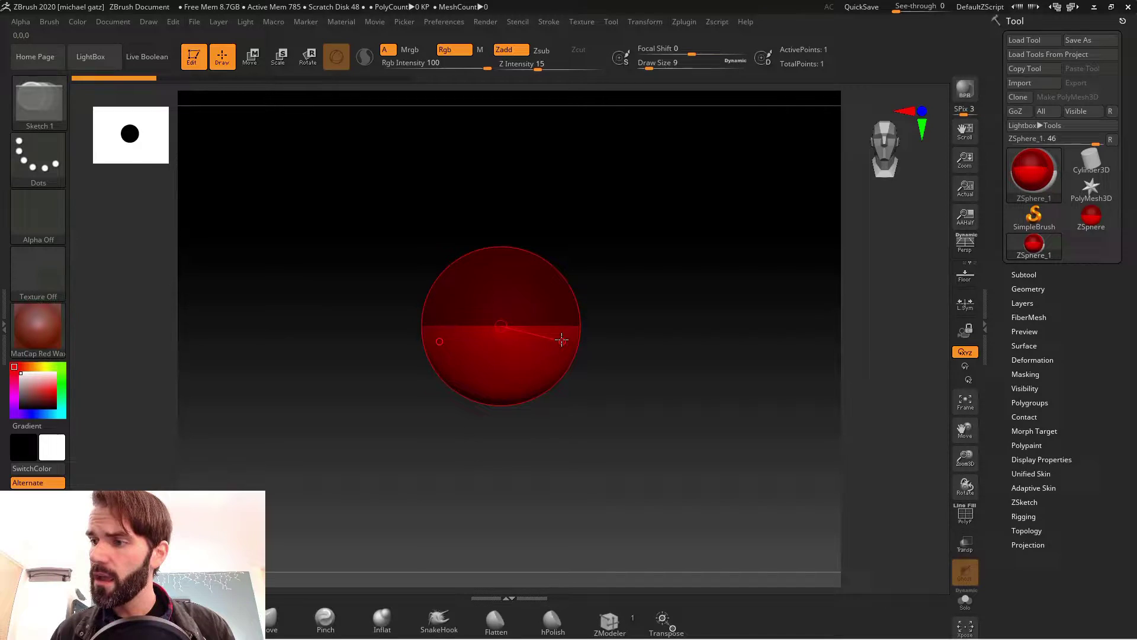
left_click(965, 276)
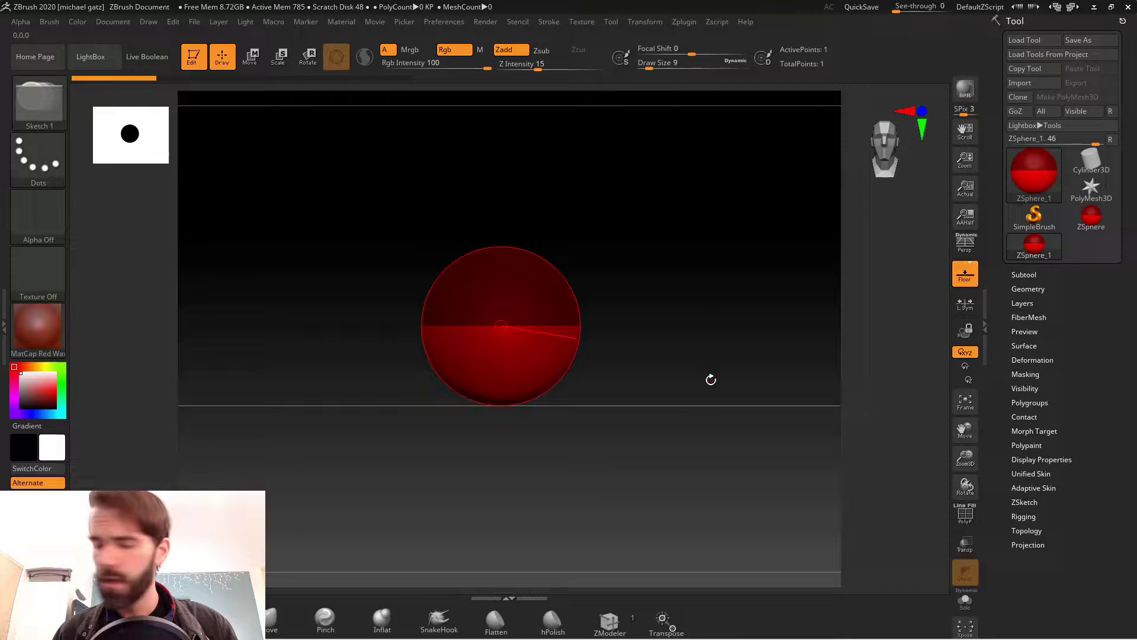
left_click_drag(709, 345, 703, 274)
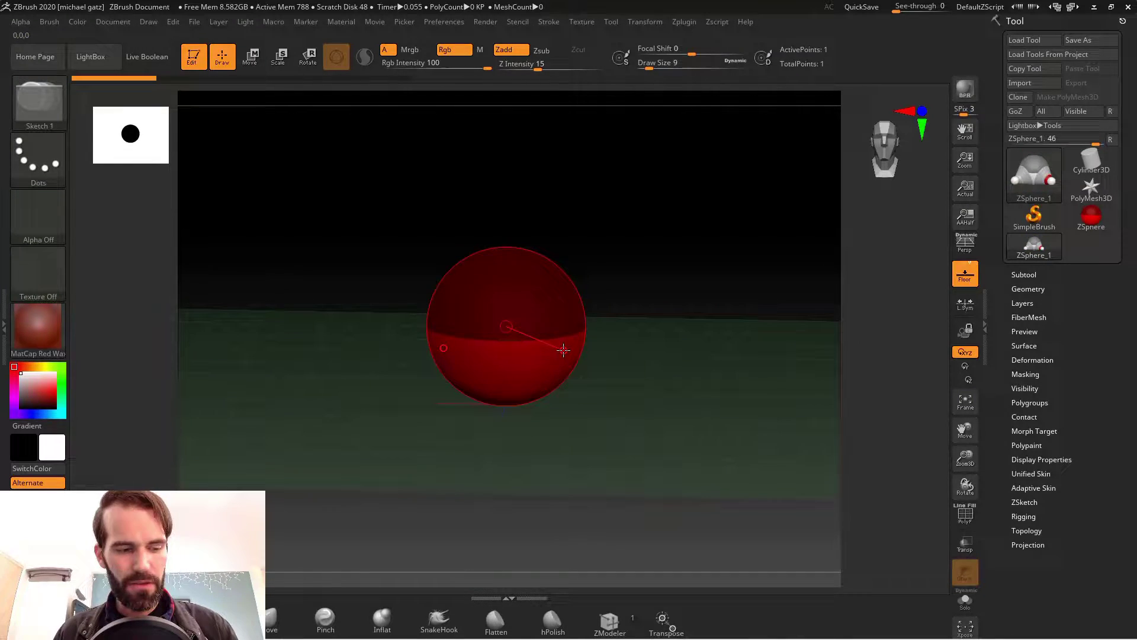
Draw a mirrored pair of hip ZSpheres on the lower sides of the body and move them down into upper legs.
left_click_drag(569, 363, 600, 394)
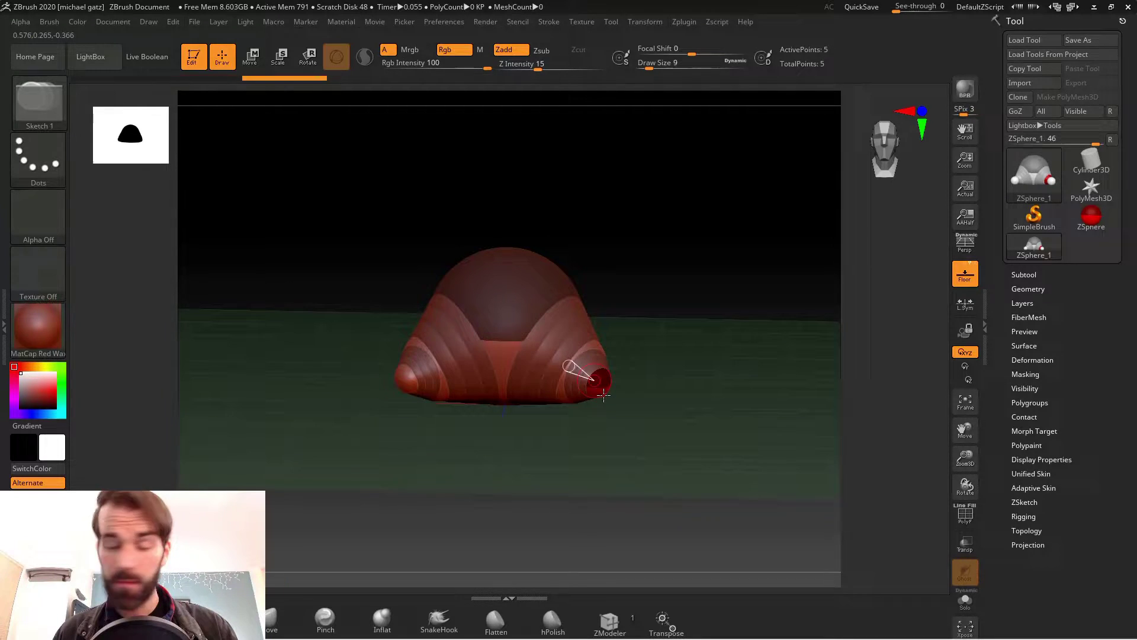
key("w")
left_click_drag(605, 383, 570, 583)
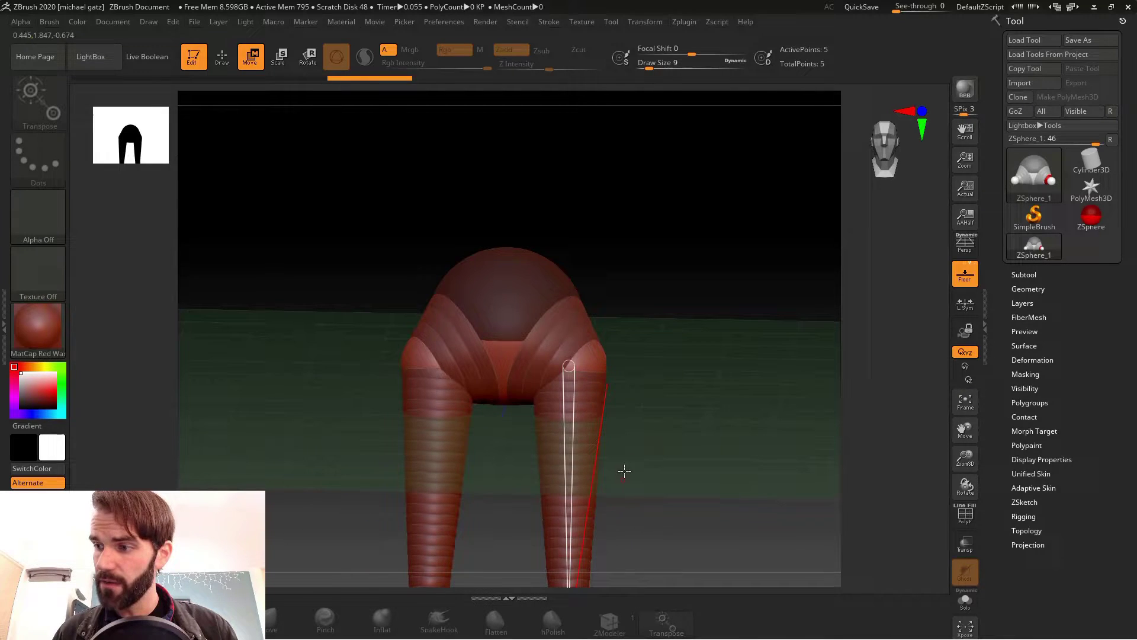
mouse_move(667, 398)
left_mouse_down()
mouse_move(685, 403)
mouse_move(665, 410)
left_mouse_up()
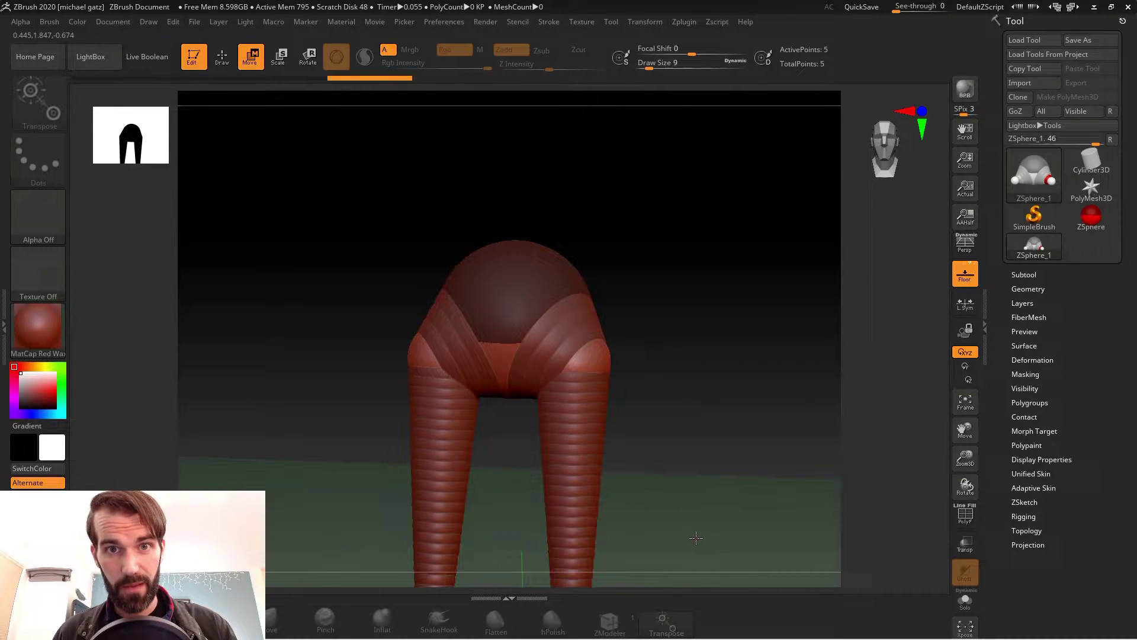
Add mirrored ZSpheres at the leg ends, then move them down to form lower legs with bent knees.
key("q")
left_click_drag(696, 537, 541, 401)
left_click(550, 397)
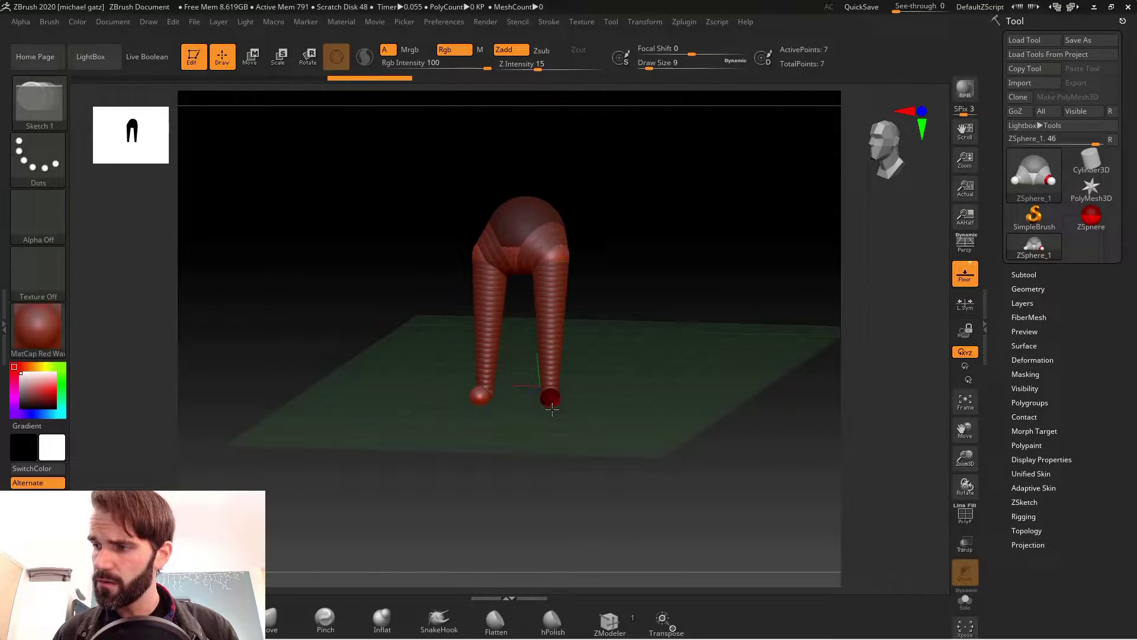
key("w")
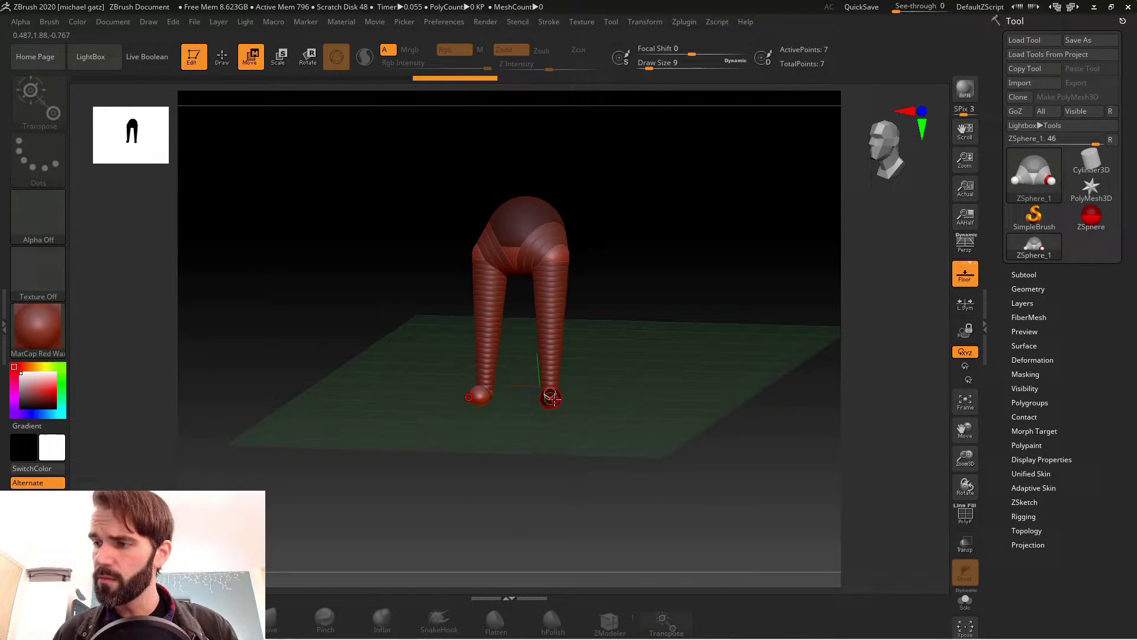
left_click_drag(550, 398, 550, 566)
left_click_drag(627, 408, 636, 347)
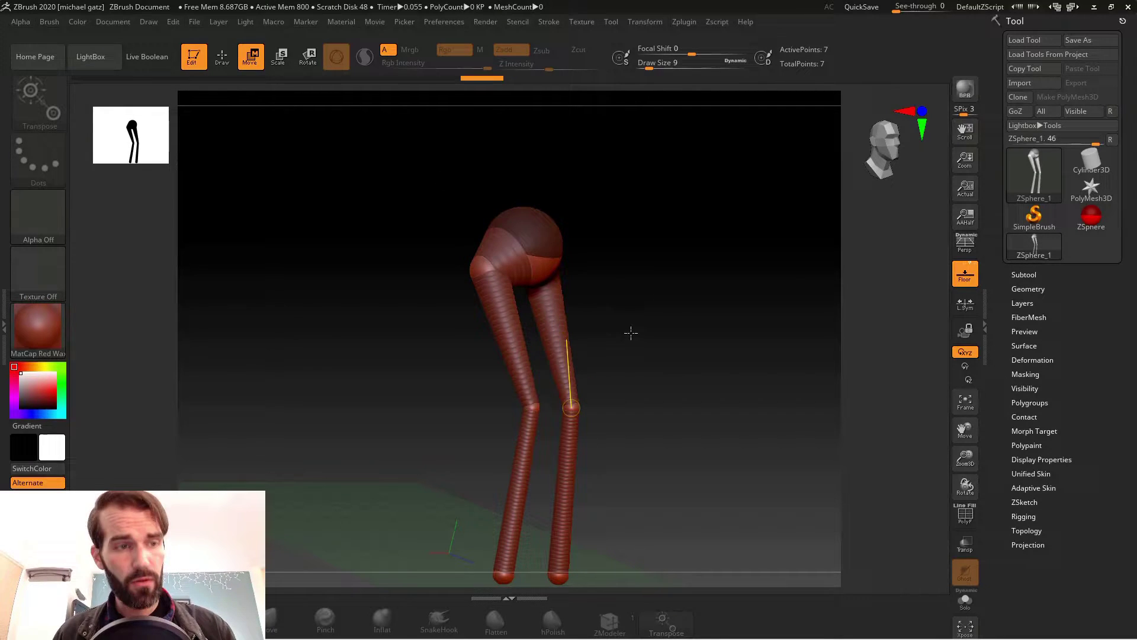
left_click_drag(658, 310, 658, 374)
left_click_drag(646, 417, 757, 408)
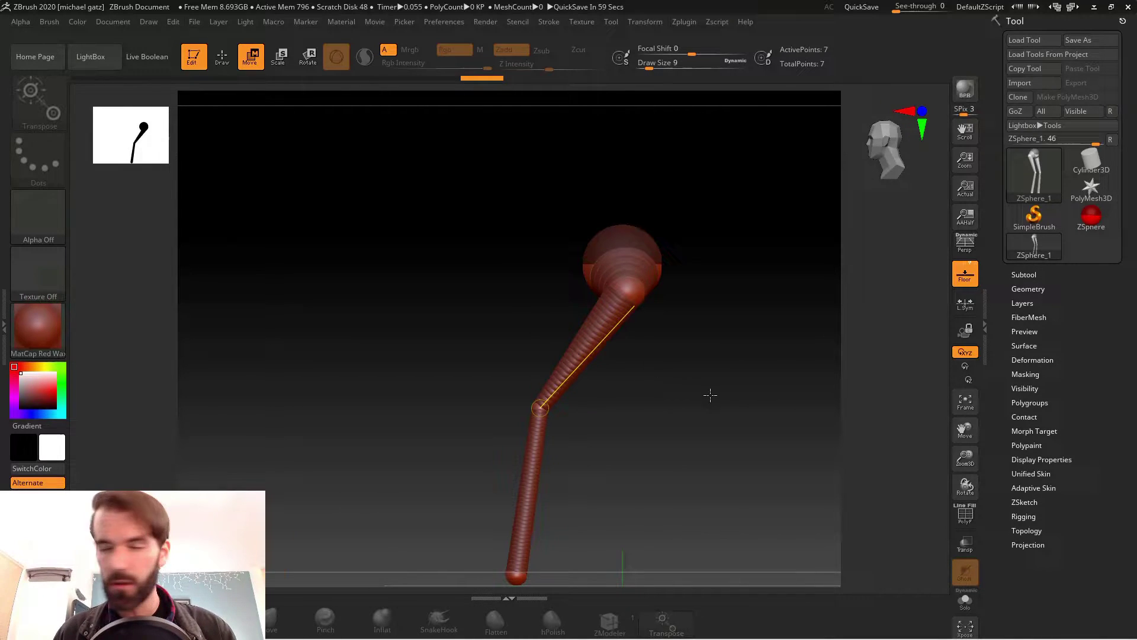
Draw mirrored ZSpheres on the ankles and move them forward to form the feet.
left_click_drag(710, 395, 545, 215)
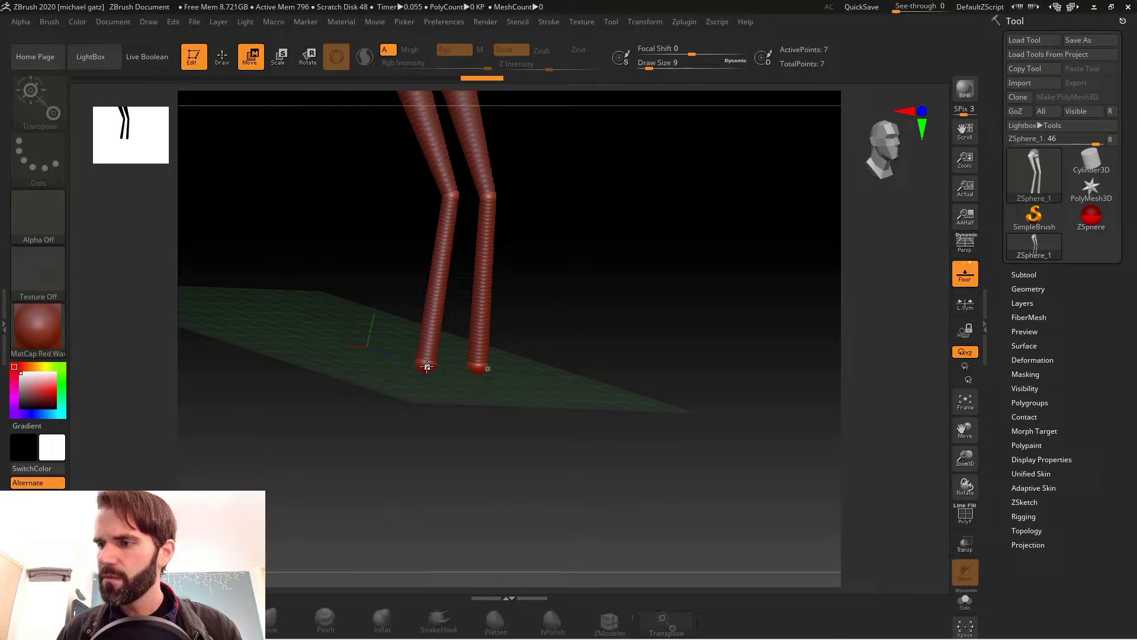
key("q")
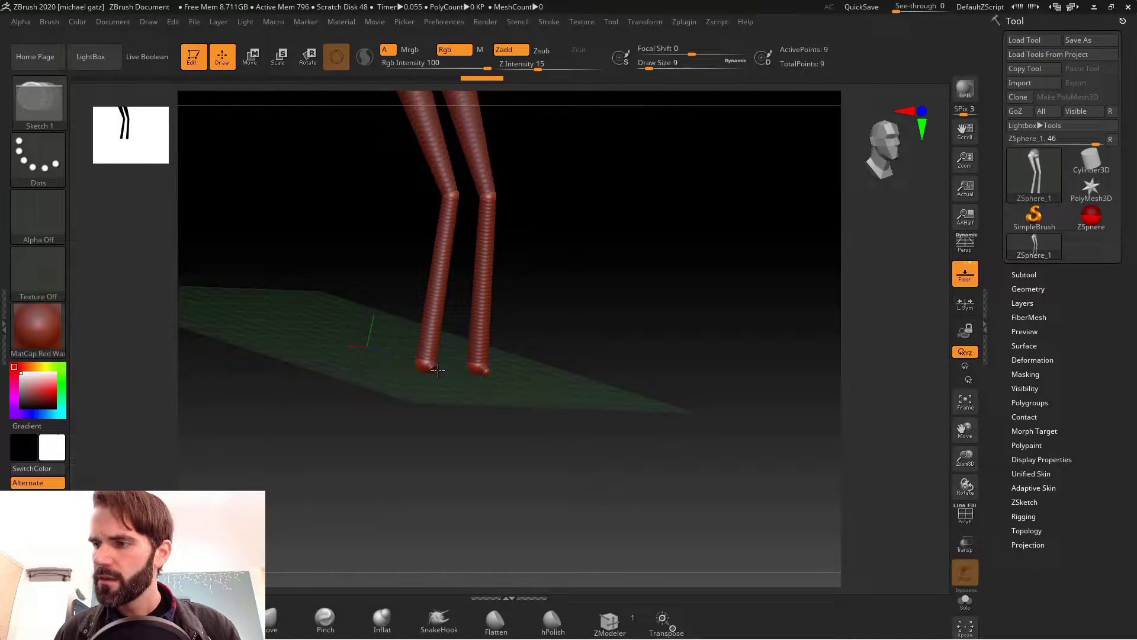
key("w")
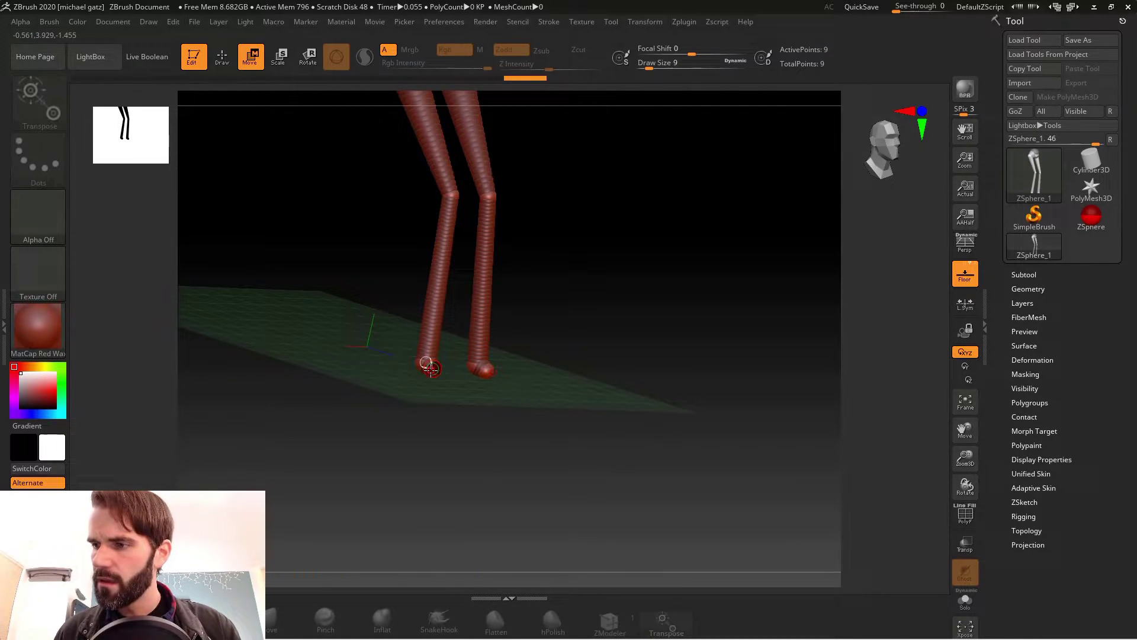
left_click_drag(431, 369, 449, 382)
left_click_drag(562, 361, 410, 351)
key("q")
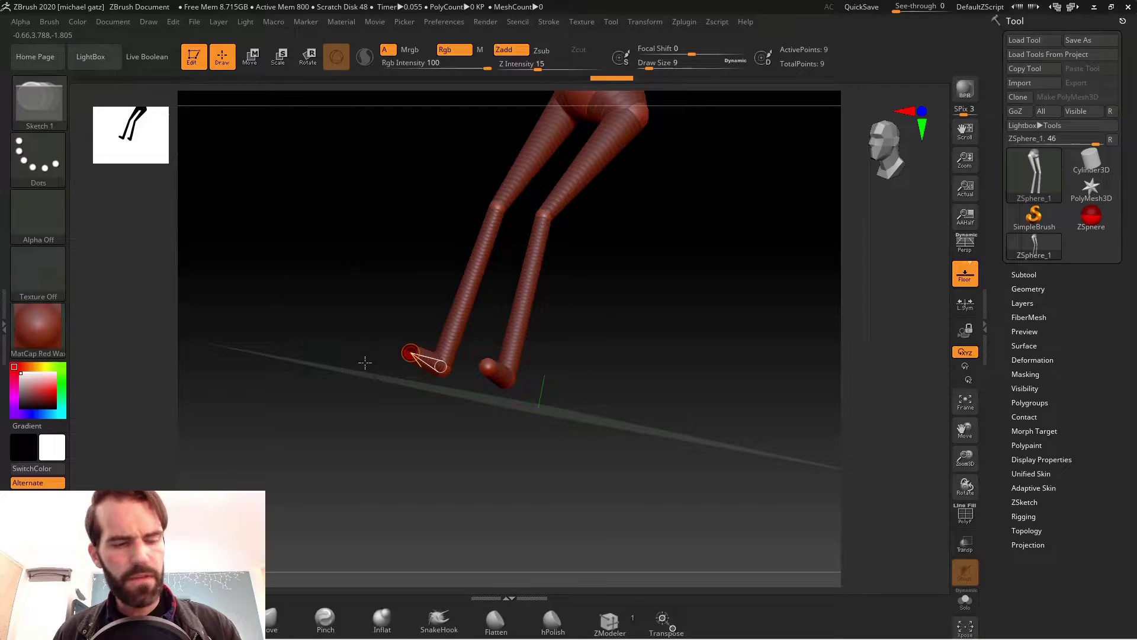
Draw a ZSphere on top of the pelvis sphere and extend it upward to form the torso.
left_click_drag(439, 305, 500, 457)
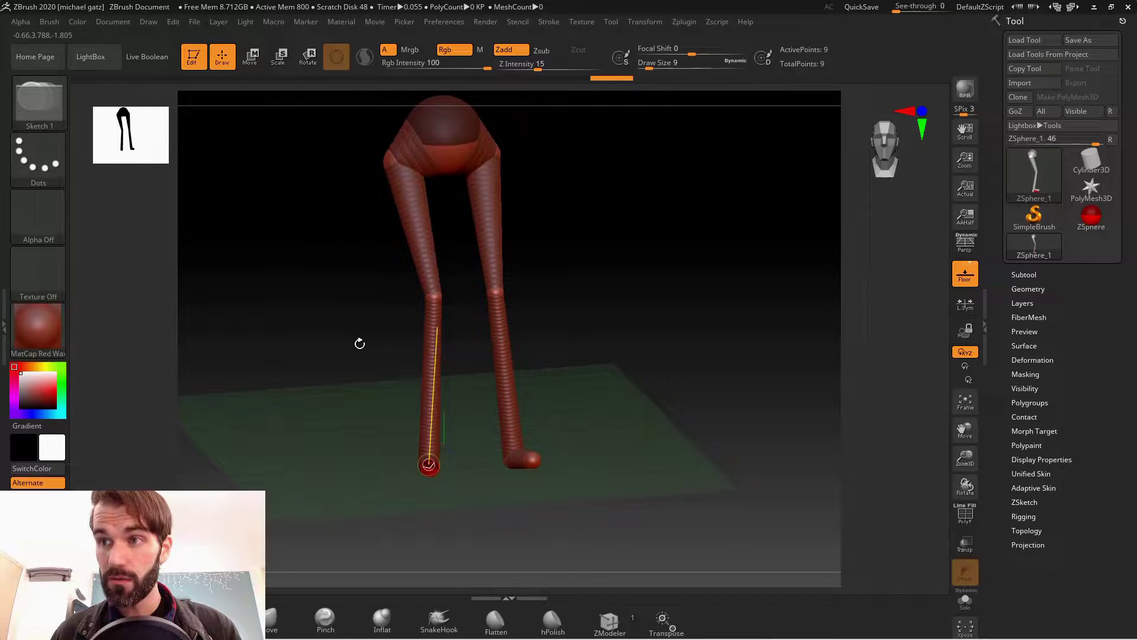
mouse_move(547, 503)
left_mouse_down("alt")
mouse_move(465, 495)
mouse_move(489, 546)
mouse_move(518, 447)
mouse_move(523, 357)
mouse_move(447, 347)
mouse_move(429, 413)
left_mouse_up("alt")
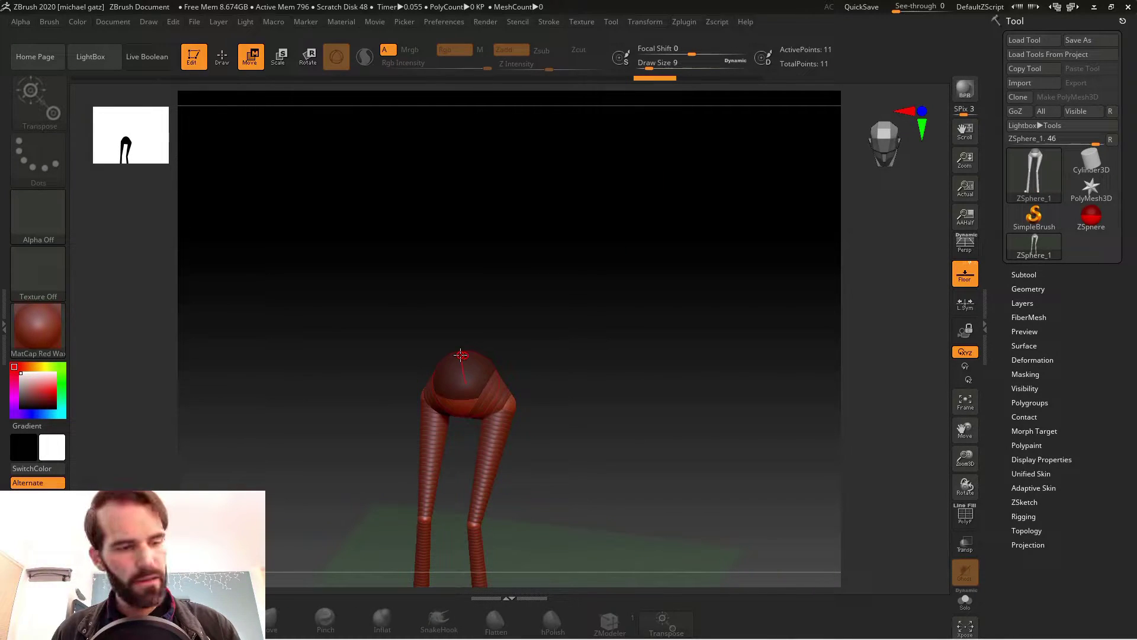
key("q")
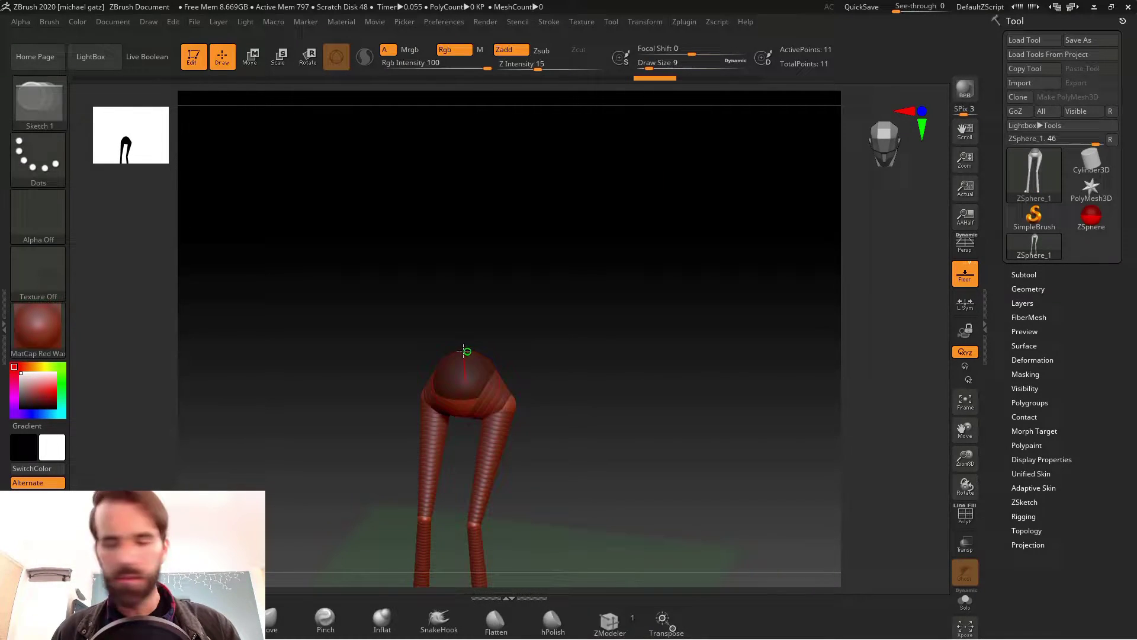
left_click_drag(463, 360, 456, 254)
key("w")
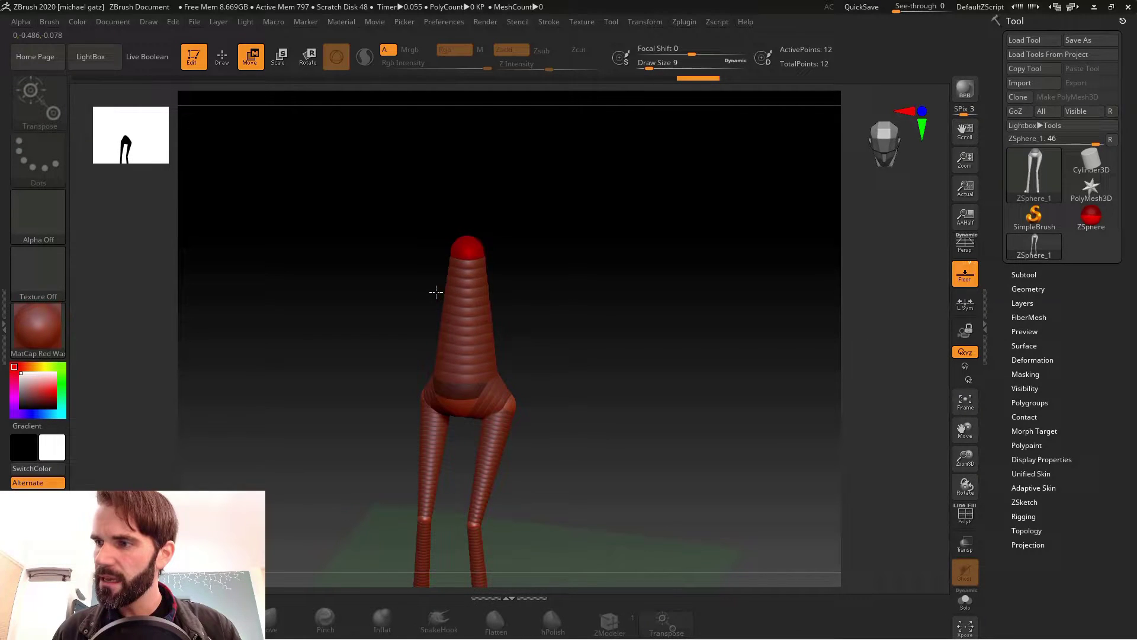
Insert a ZSphere joint partway along the torso between the pelvis and the top sphere.
key("q")
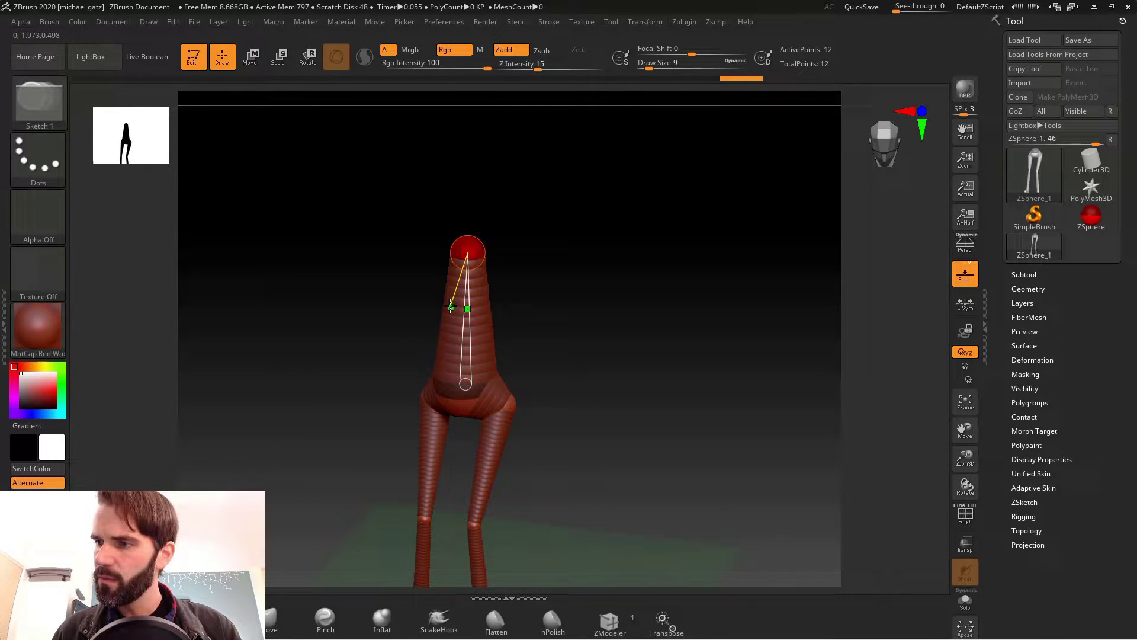
left_click(467, 303)
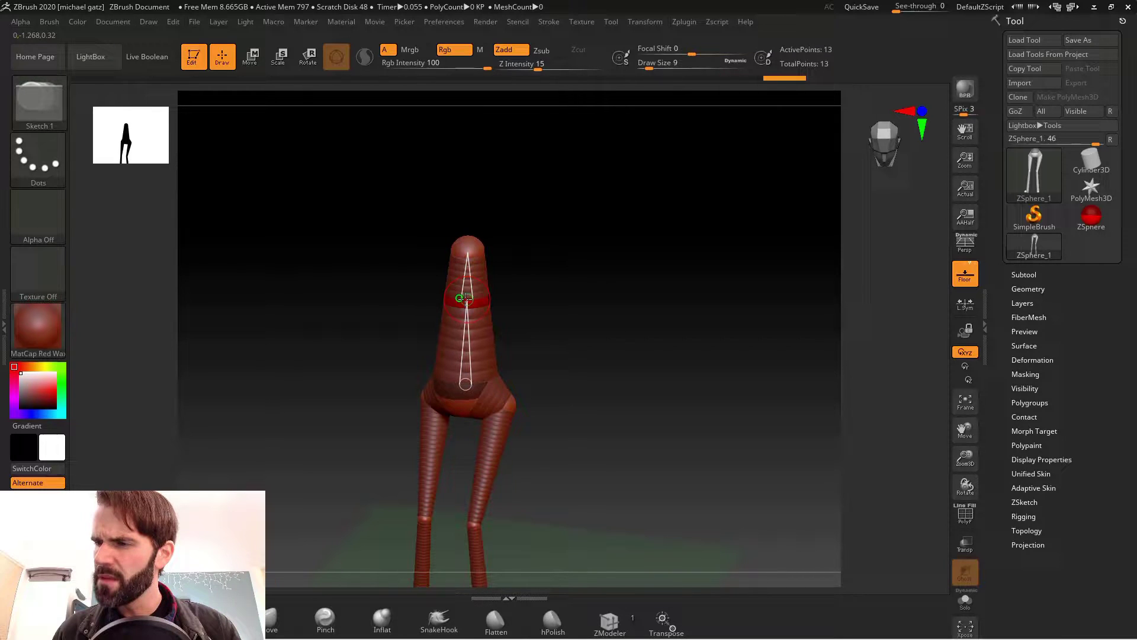
key("w")
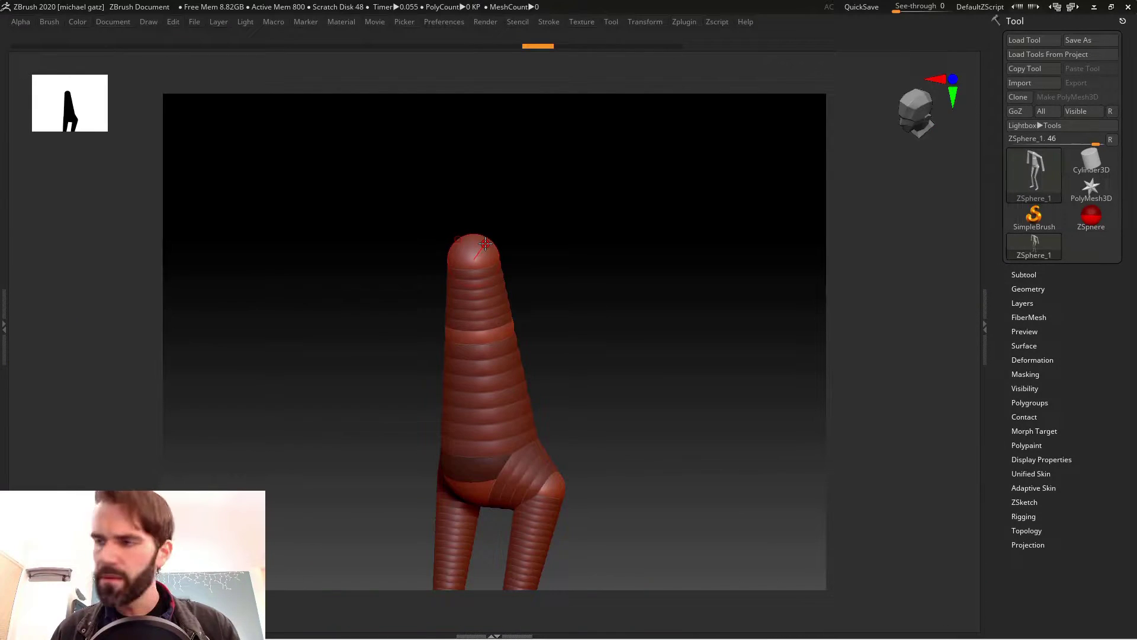
Draw mirrored shoulder ZSpheres at the top of the torso and pull them out and down into arms.
mouse_move(485, 244)
left_mouse_down()
mouse_move(520, 254)
mouse_move(507, 250)
left_mouse_up()
left_click_drag(550, 282, 567, 271, "alt")
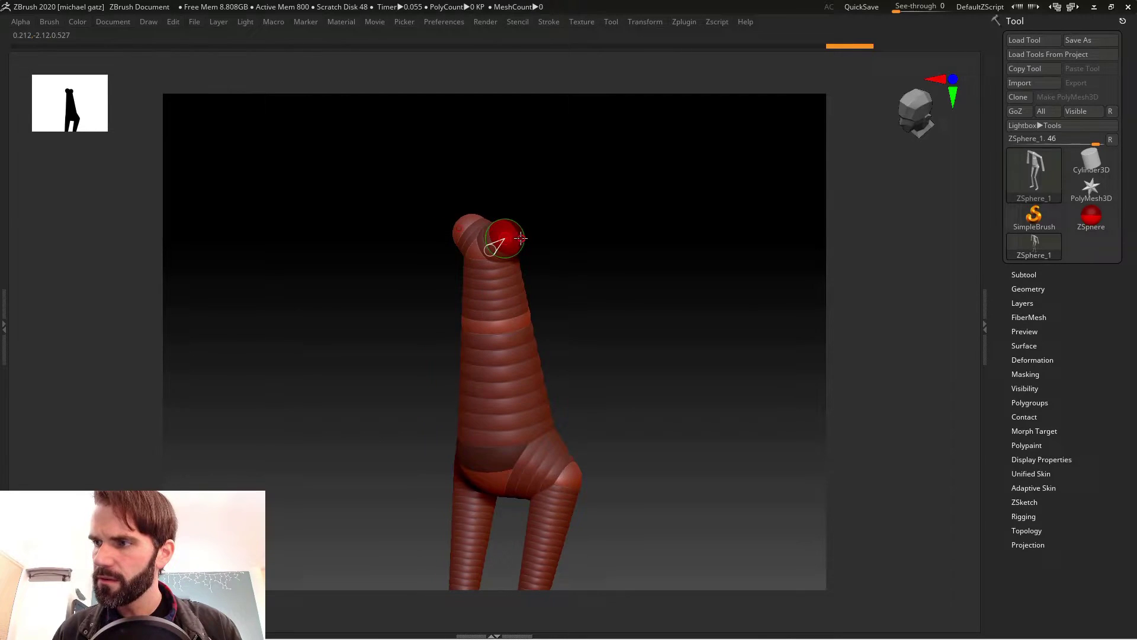
left_click_drag(516, 234, 616, 552)
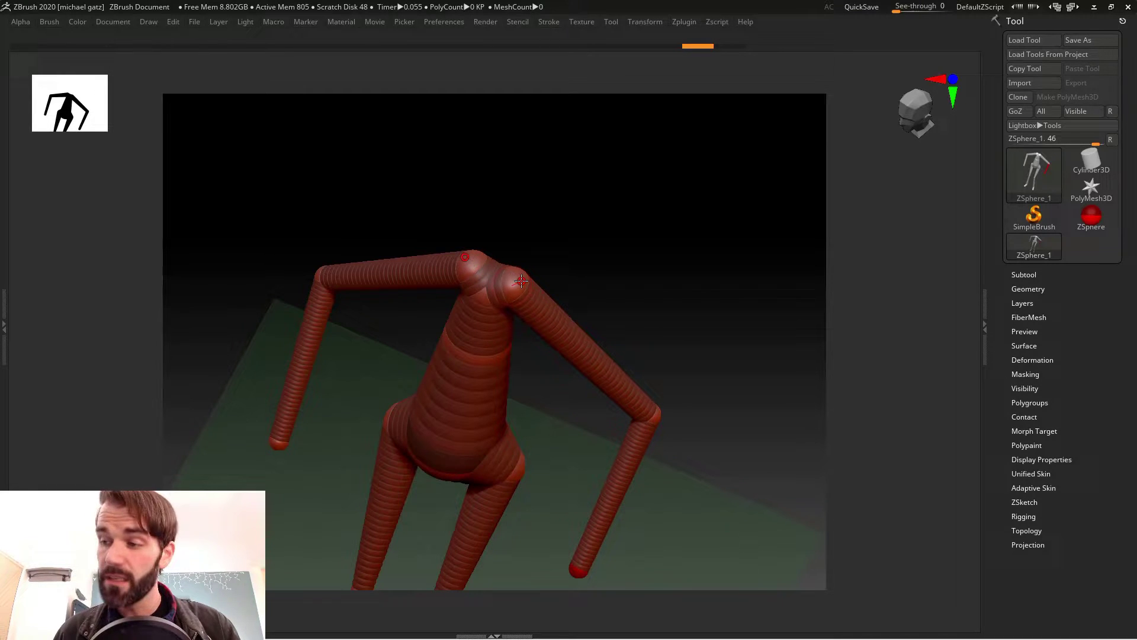
Move the shoulder ZSpheres outward to widen the shoulders, and switch to Scale mode.
left_click_drag(520, 281, 549, 302)
key("e")
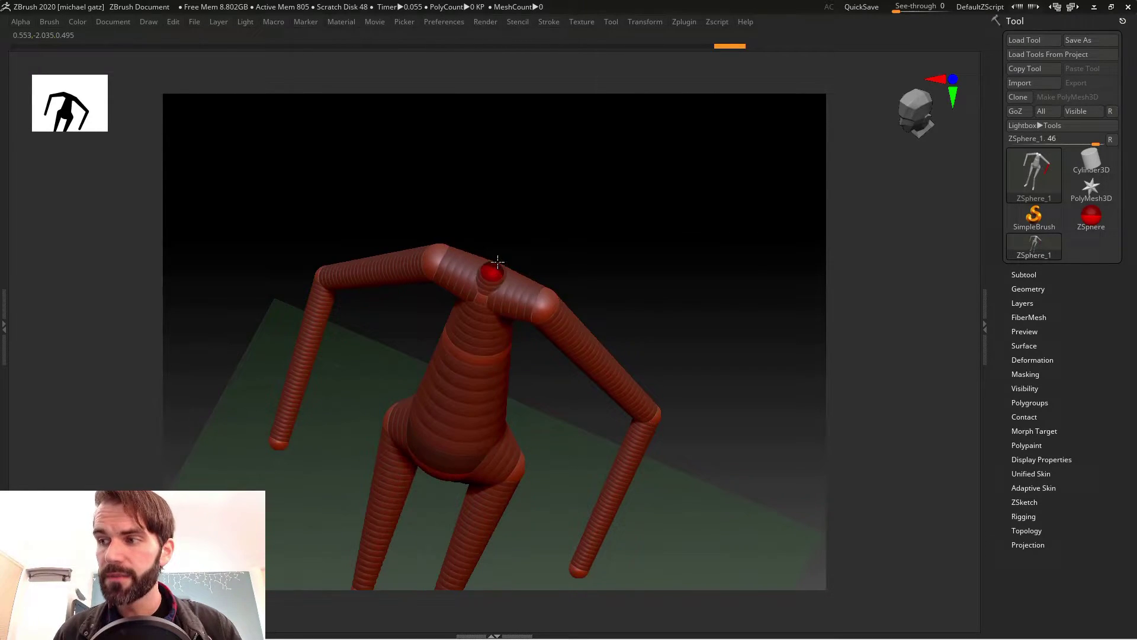
Pull the ZSphere between the shoulders up into a neck and form a large round head at its tip.
left_click_drag(523, 232, 529, 395, "alt")
left_click_drag(596, 246, 584, 227, "alt")
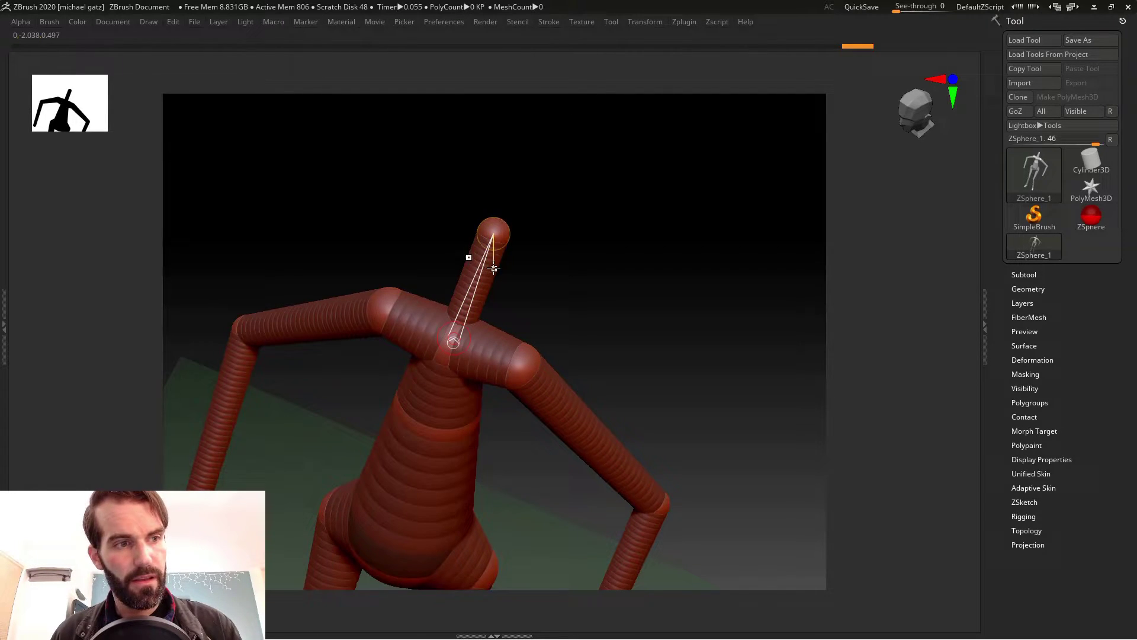
left_click_drag(495, 224, 510, 212)
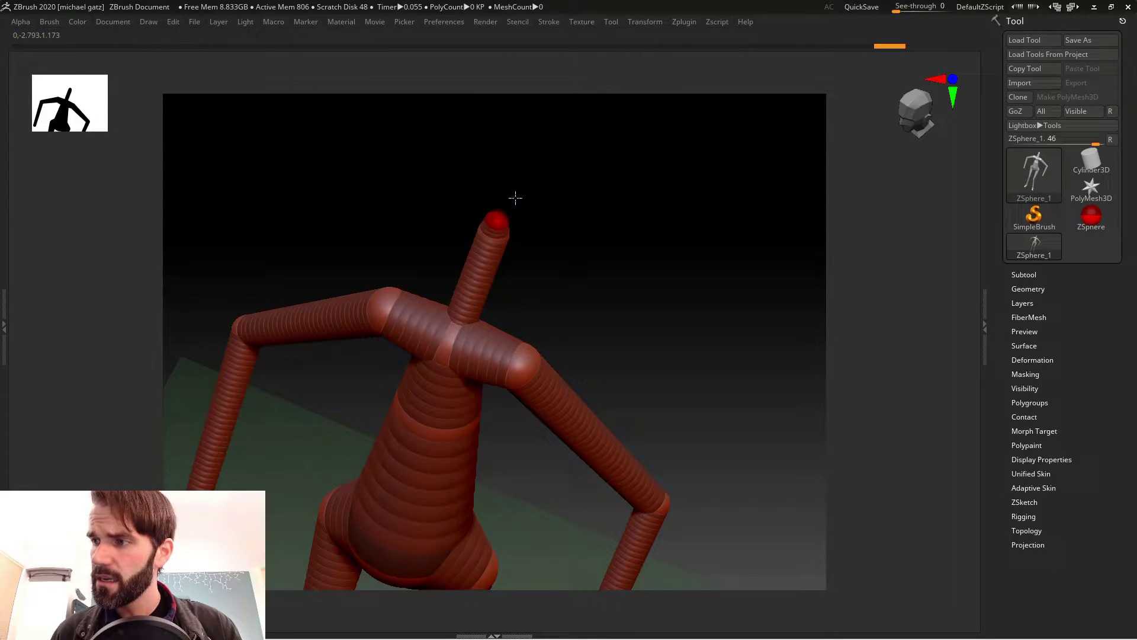
left_click_drag(499, 219, 459, 374)
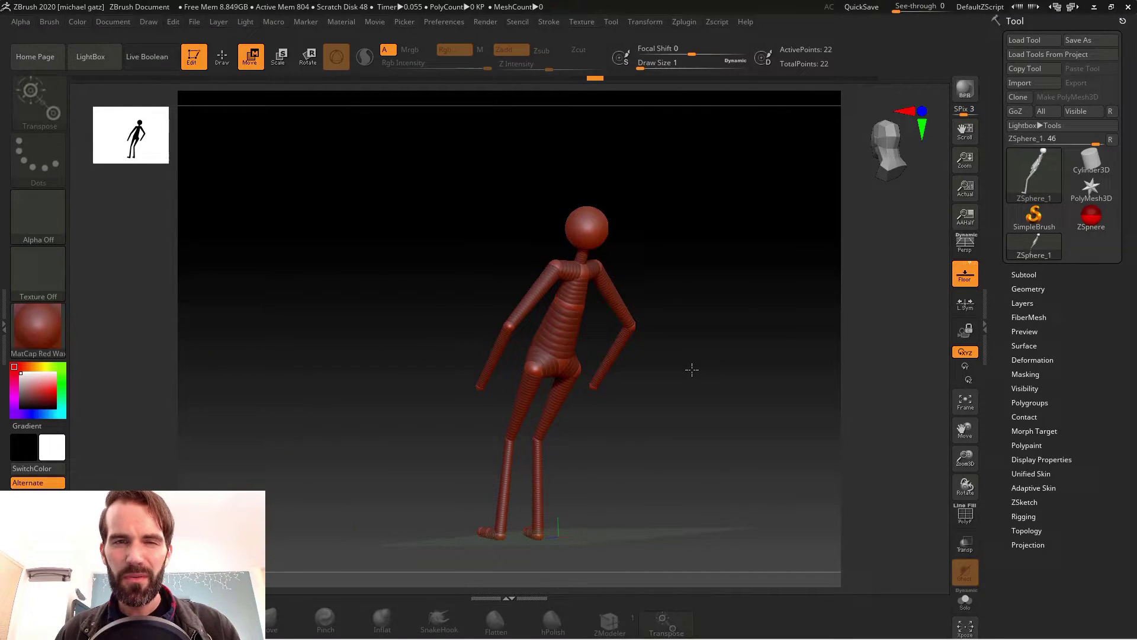
Set the Draw Size to 1000 and move the pelvis ZSphere downward so the surrounding body parts follow.
left_click_drag(689, 364, 633, 368)
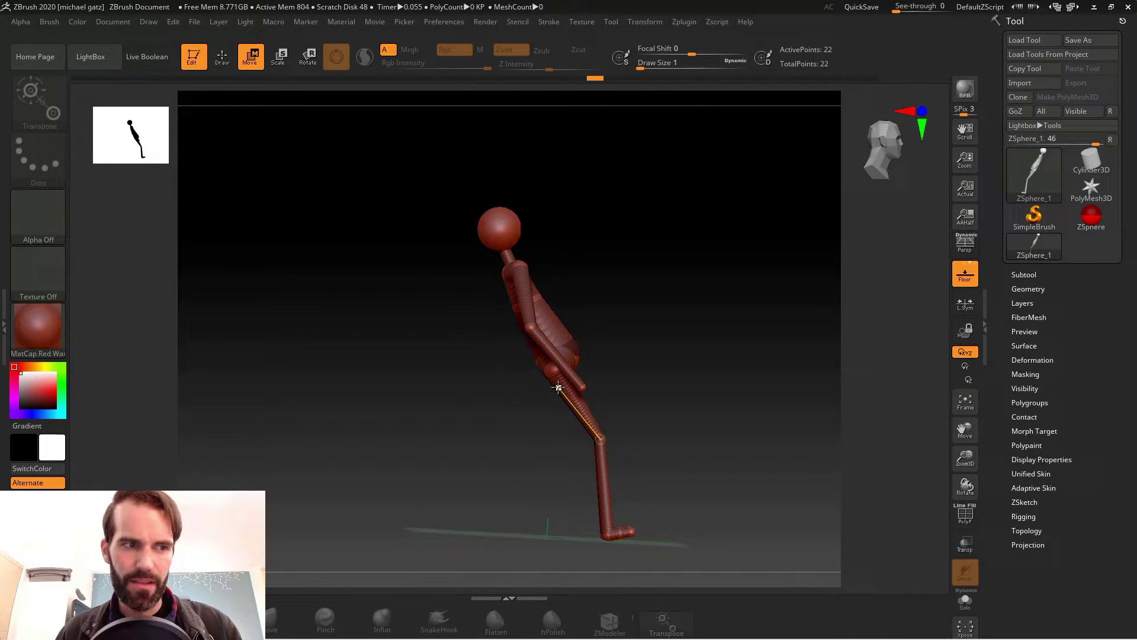
left_click_drag(652, 333, 650, 363, "alt")
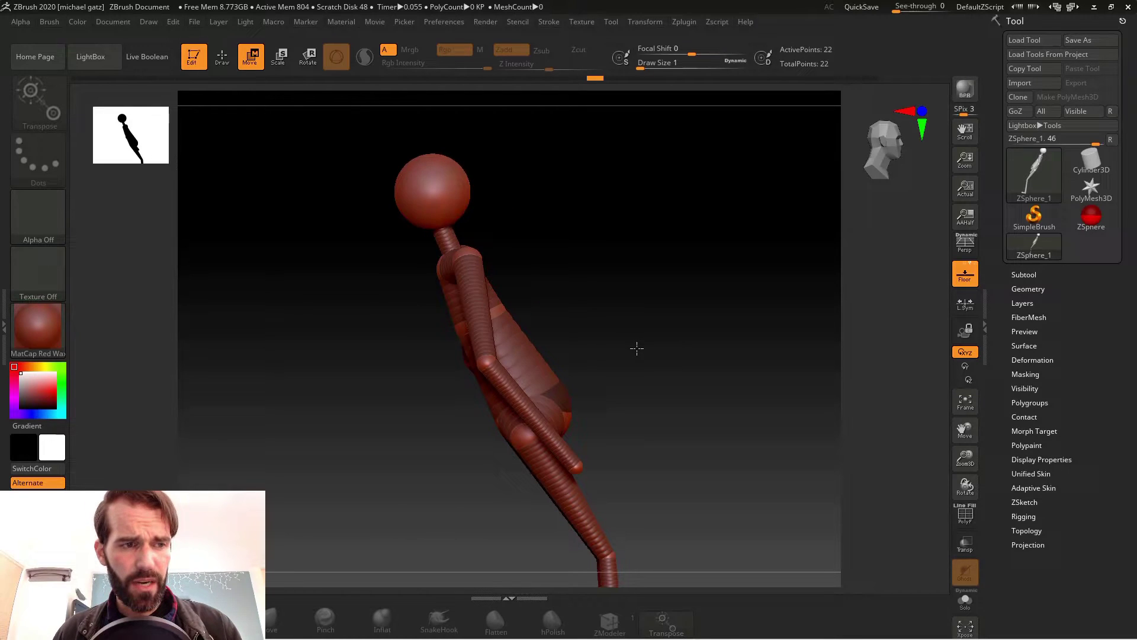
key("s")
mouse_move(680, 353)
left_mouse_down()
mouse_move(709, 354)
mouse_move(604, 364)
left_mouse_up()
mouse_move(507, 411)
left_mouse_down()
mouse_move(415, 370)
mouse_move(472, 357)
mouse_move(480, 415)
mouse_move(469, 376)
left_mouse_up()
key("s")
left_click_drag(592, 349, 634, 350)
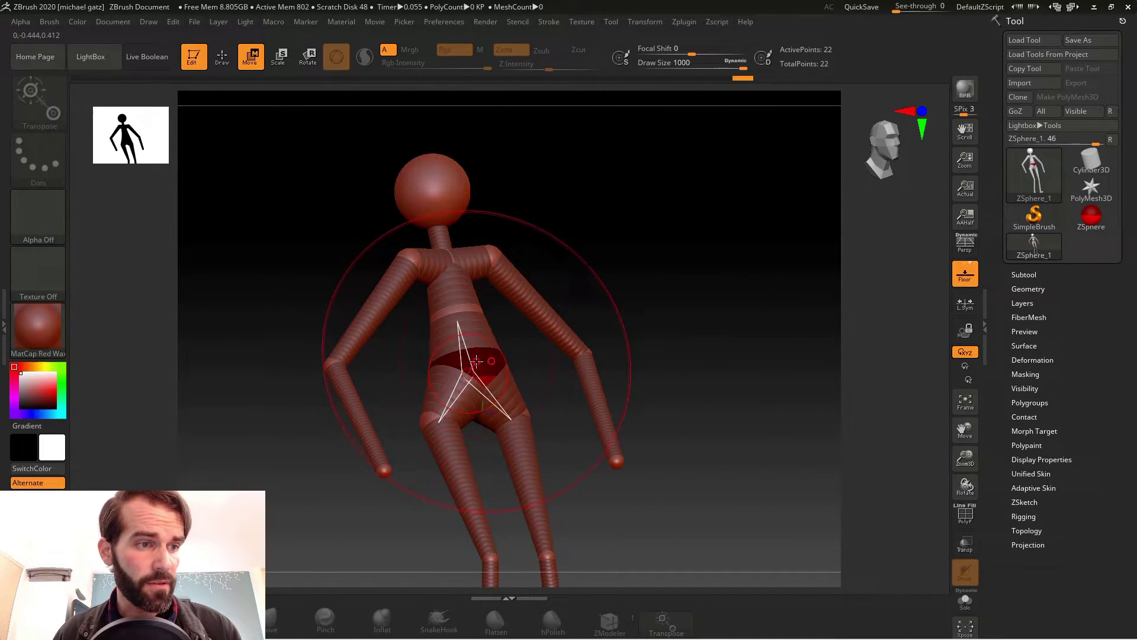
left_click_drag(471, 368, 443, 459)
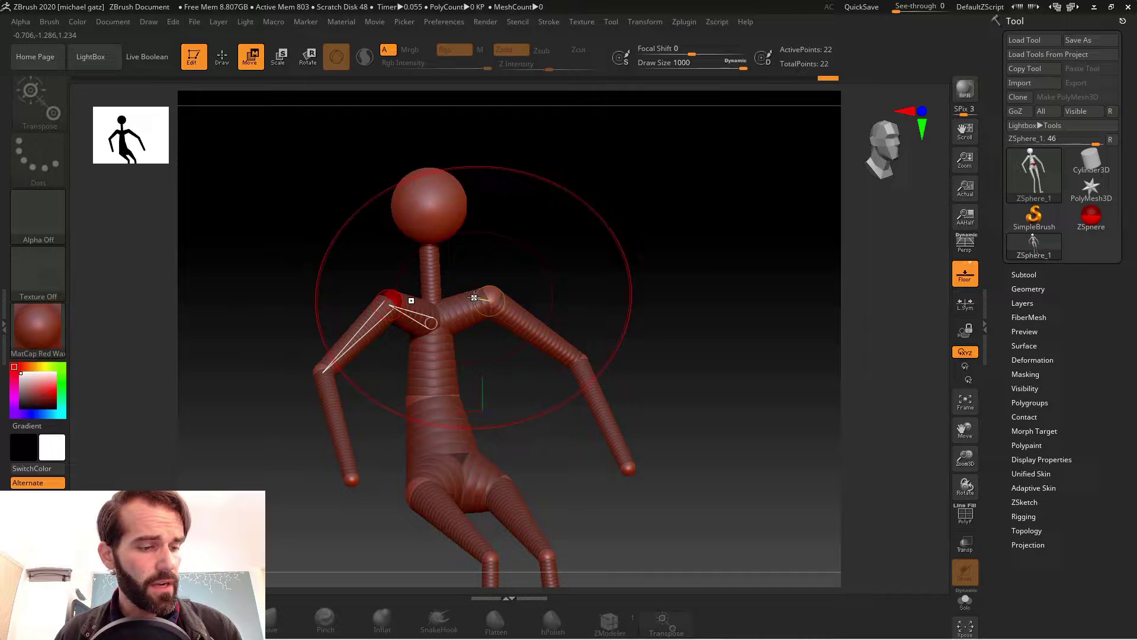
Set the Draw Size to 1 and reposition the head, the mirrored shoulders and the hands as individual ZSpheres.
key("s")
left_click_drag(566, 255, 508, 267)
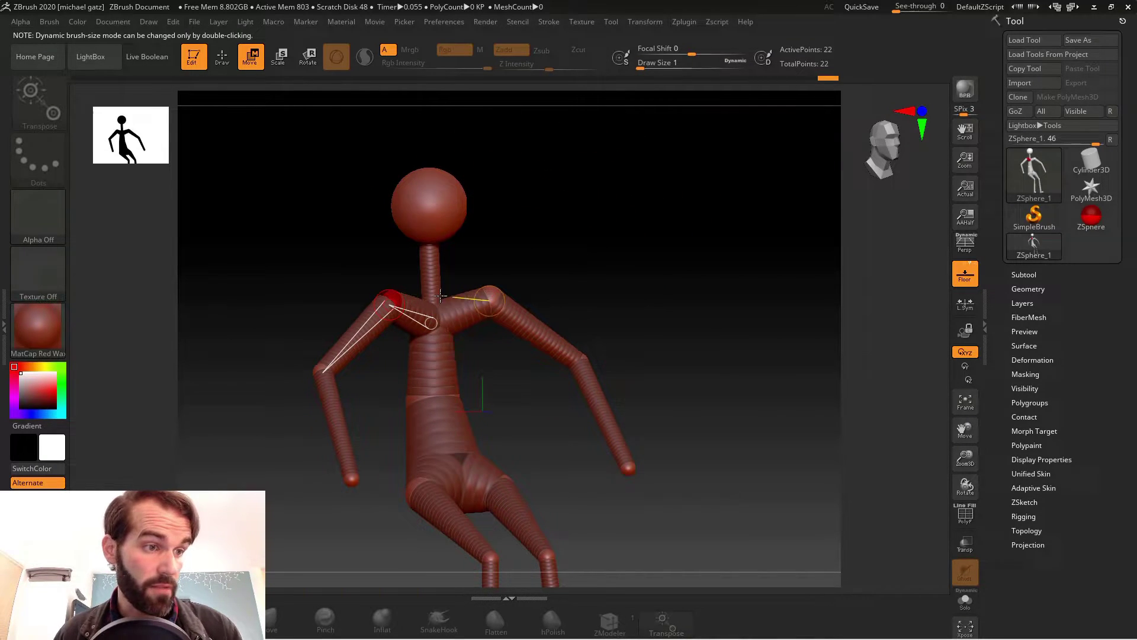
left_click_drag(436, 214, 441, 222)
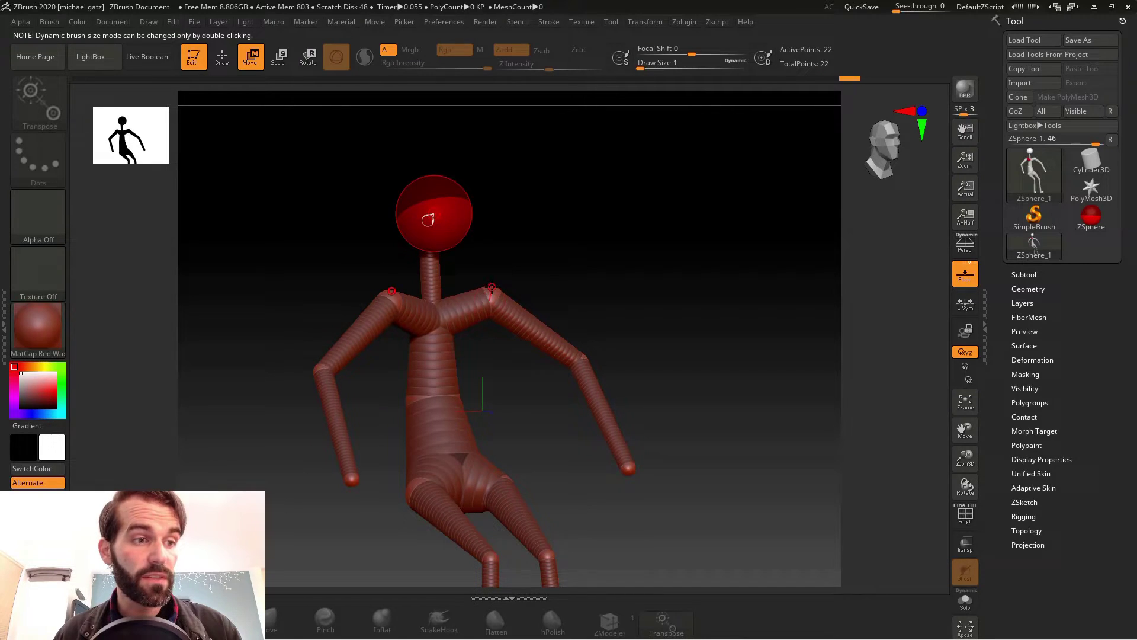
left_click_drag(492, 287, 484, 276)
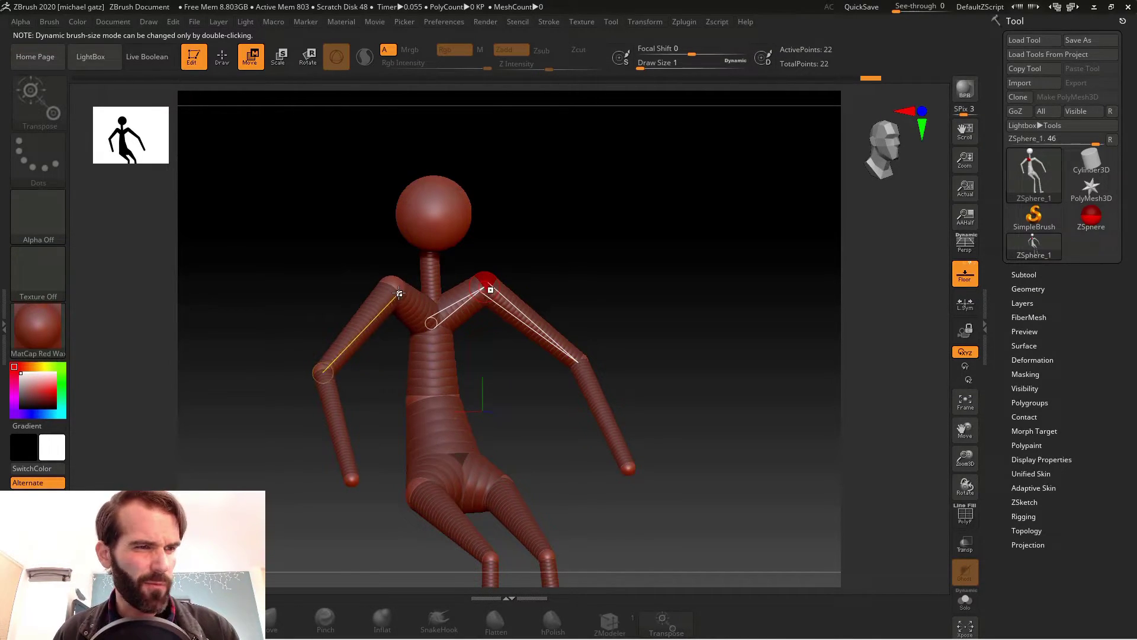
left_click_drag(391, 288, 374, 317)
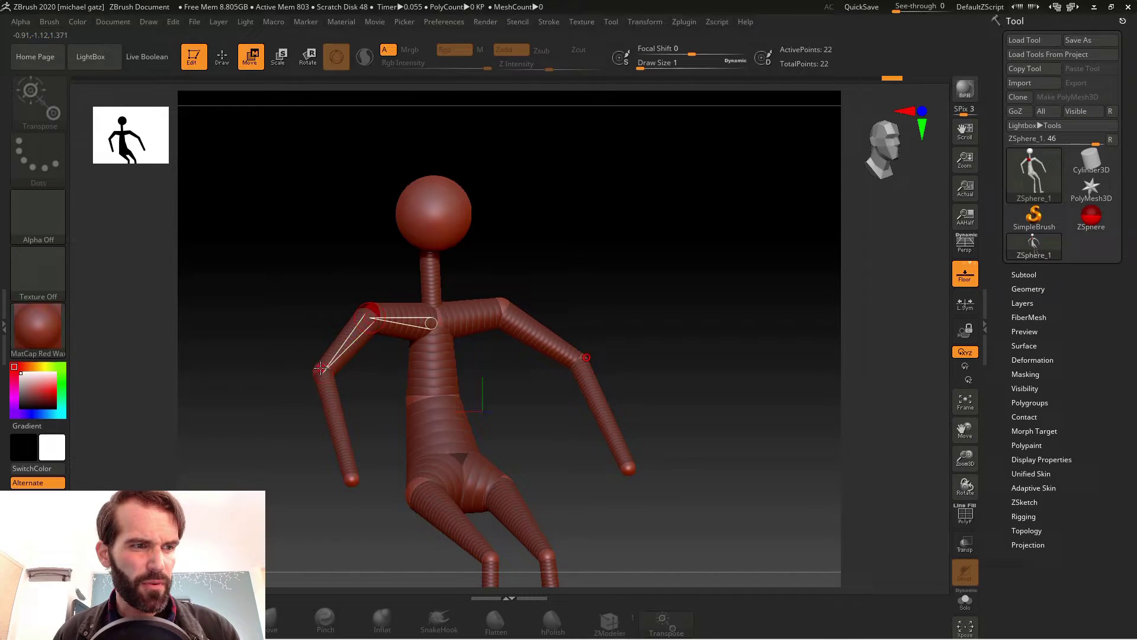
left_click_drag(353, 480, 345, 519)
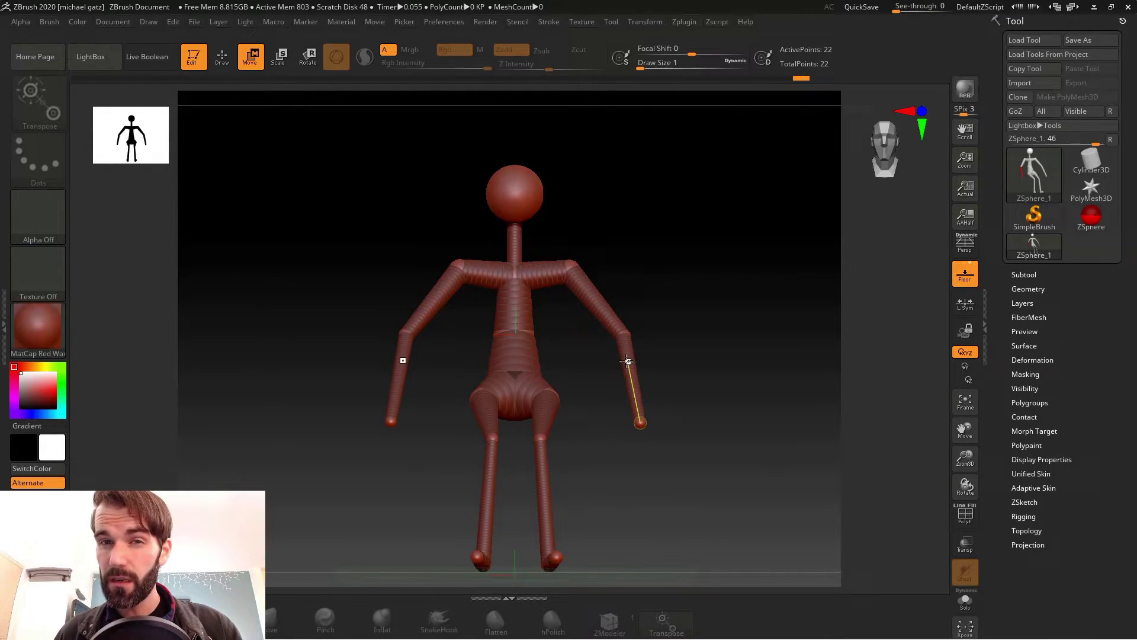
Turn off symmetry and try moving each shoulder ZSphere independently of the other.
key("x")
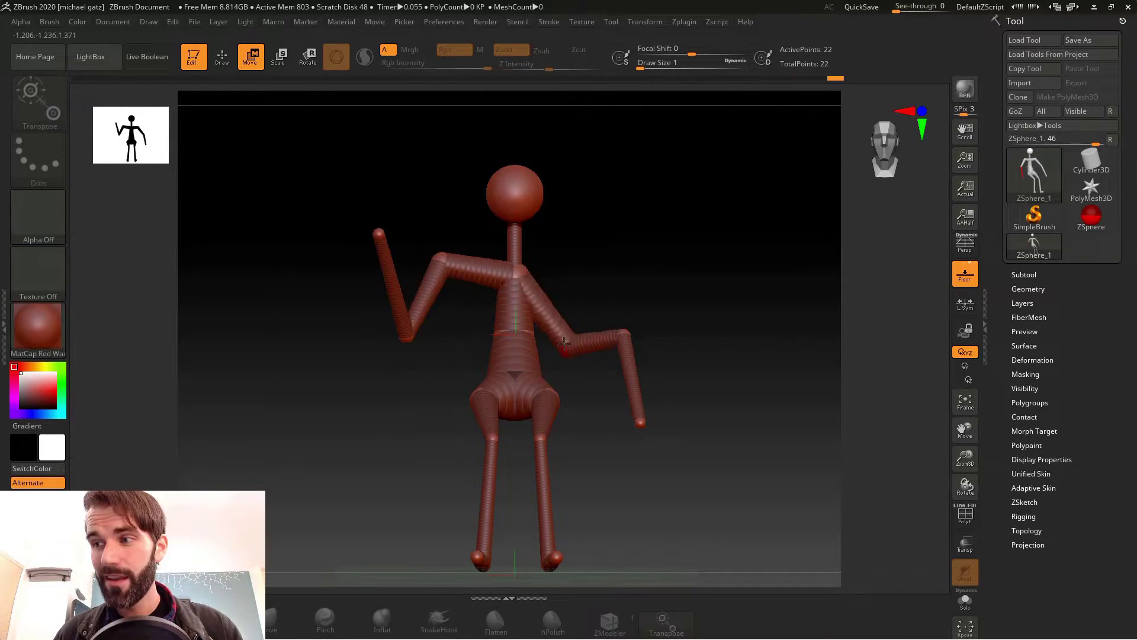
left_click_drag(557, 339, 562, 230)
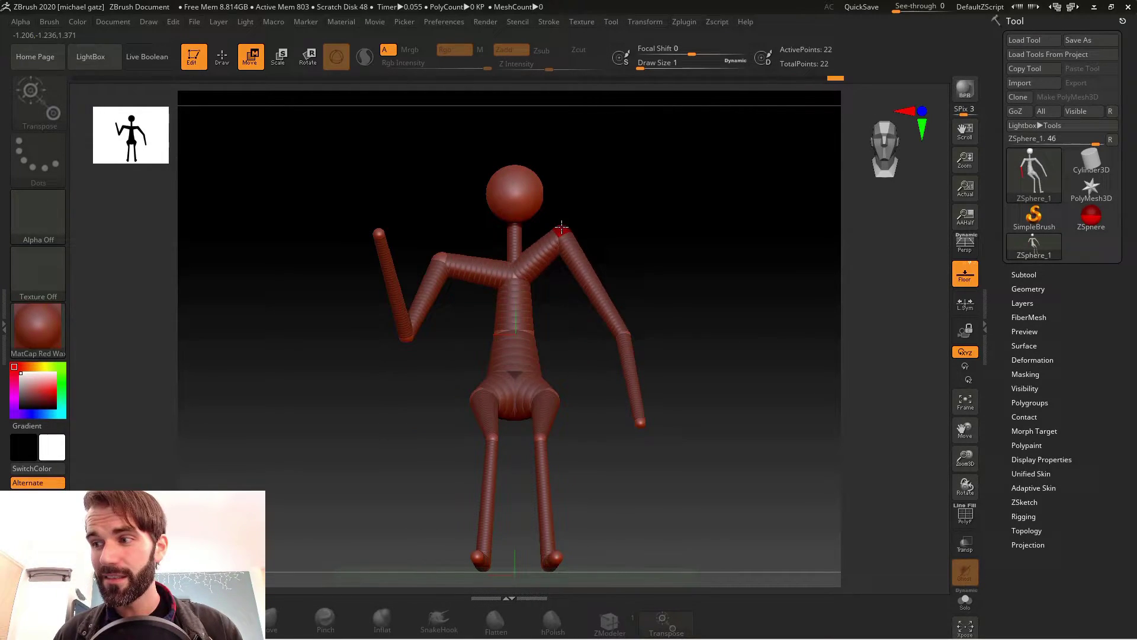
left_click_drag(443, 257, 496, 279)
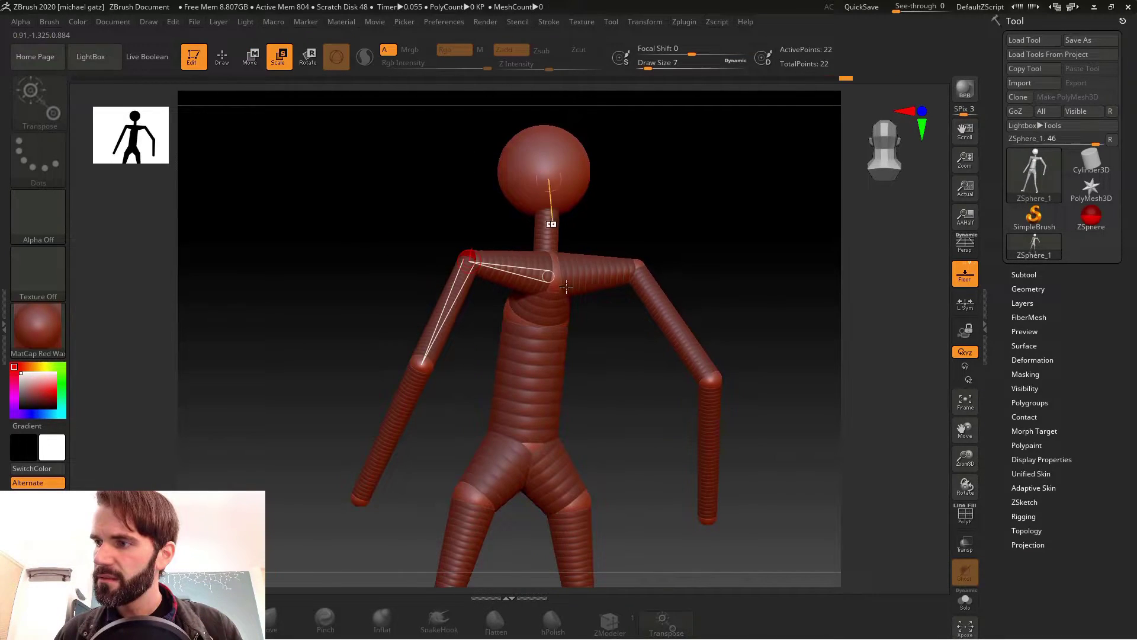
Scale down the chest joint and make the head ZSphere slightly smaller.
left_click_drag(610, 377, 691, 367)
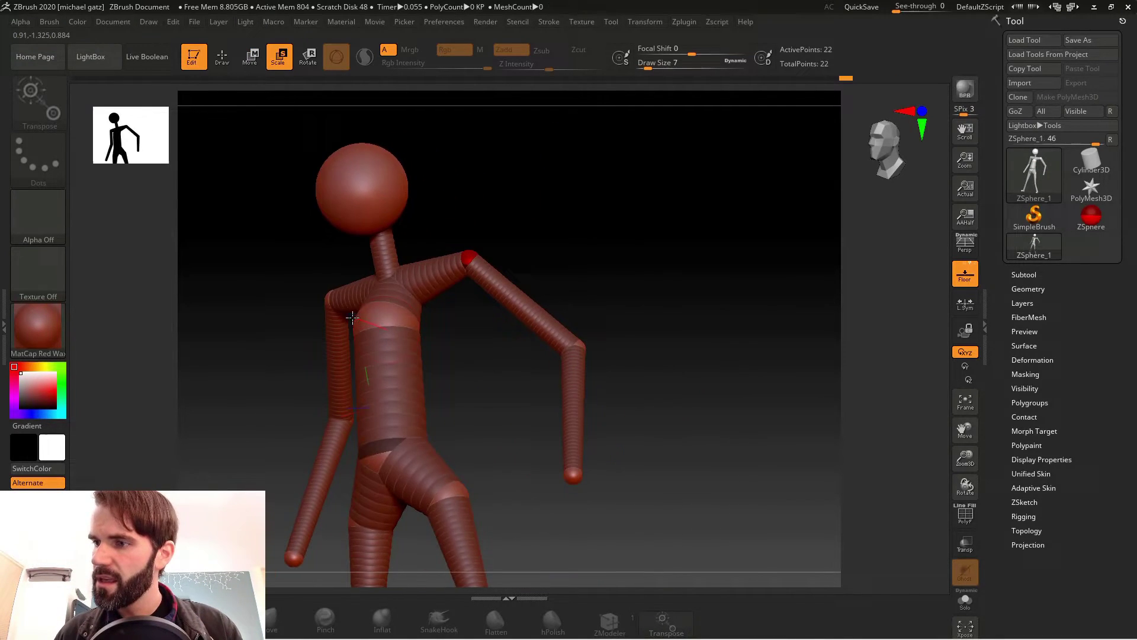
left_click_drag(379, 316, 379, 260)
mouse_move(445, 408)
left_mouse_down()
mouse_move(477, 431)
mouse_move(452, 424)
left_mouse_up()
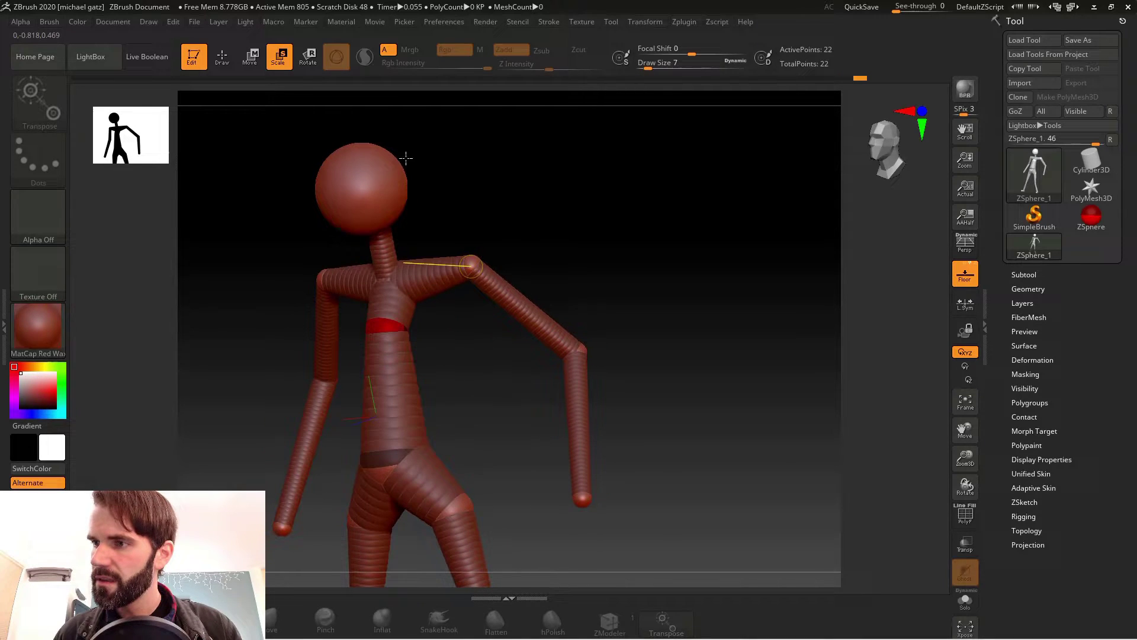
mouse_move(366, 183)
left_mouse_down()
mouse_move(360, 151)
mouse_move(371, 165)
left_mouse_up()
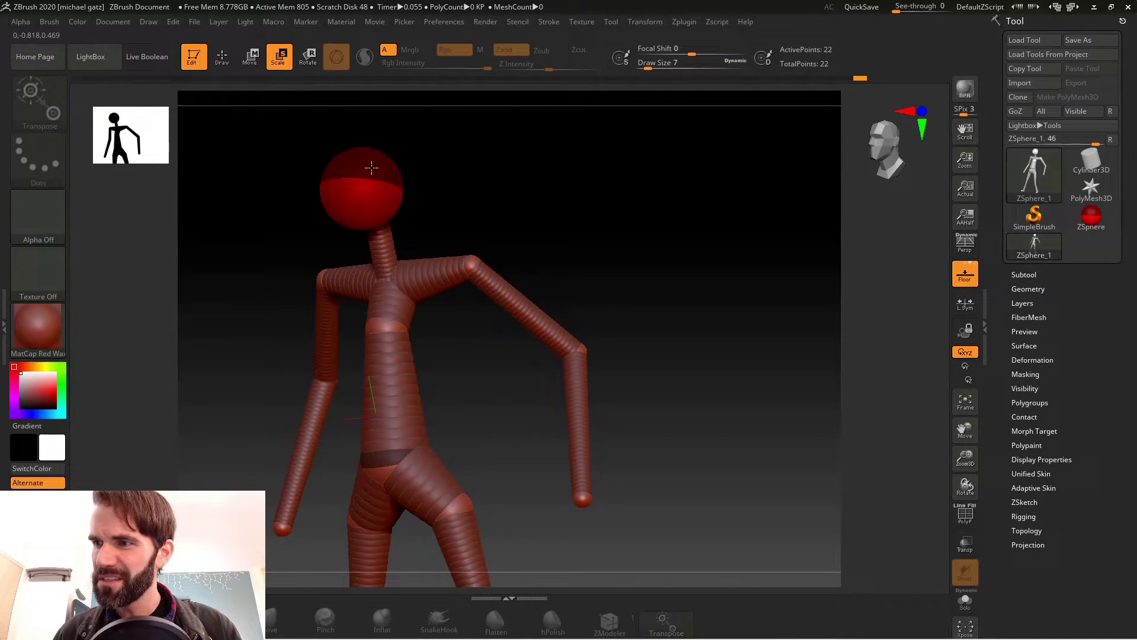
Insert a mirrored joint in the middle of the forearms and scale it up into a round muscle shape.
left_click_drag(485, 213, 568, 310)
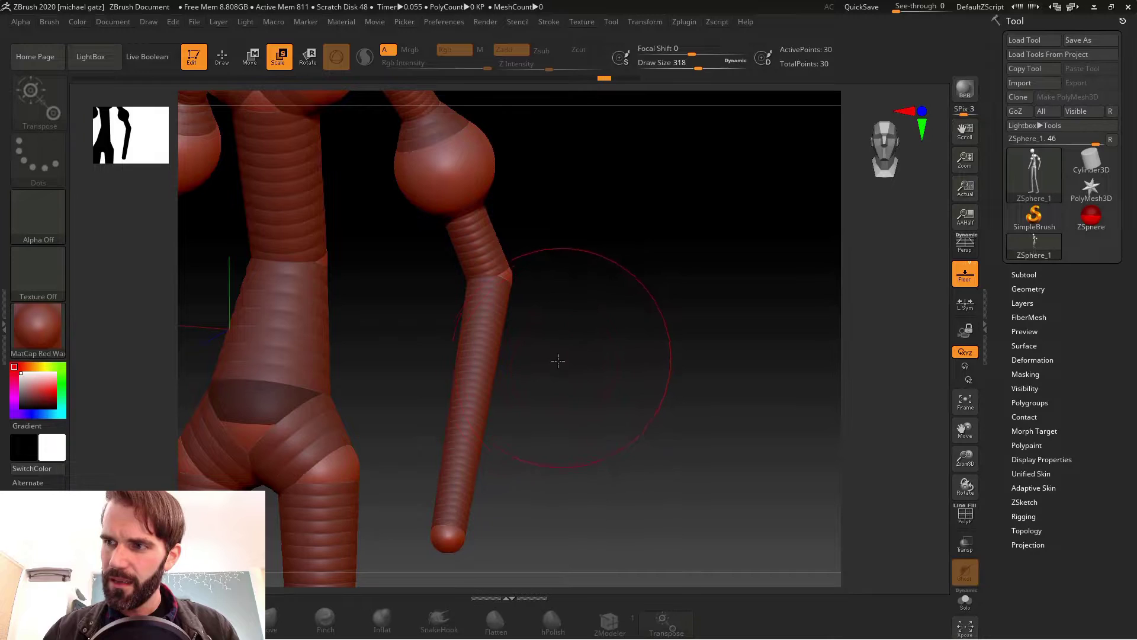
left_click_drag(557, 360, 582, 218, "alt")
mouse_move(639, 363)
left_mouse_down("alt")
mouse_move(627, 294)
mouse_move(571, 335)
mouse_move(500, 343)
mouse_move(419, 385)
left_mouse_up("alt")
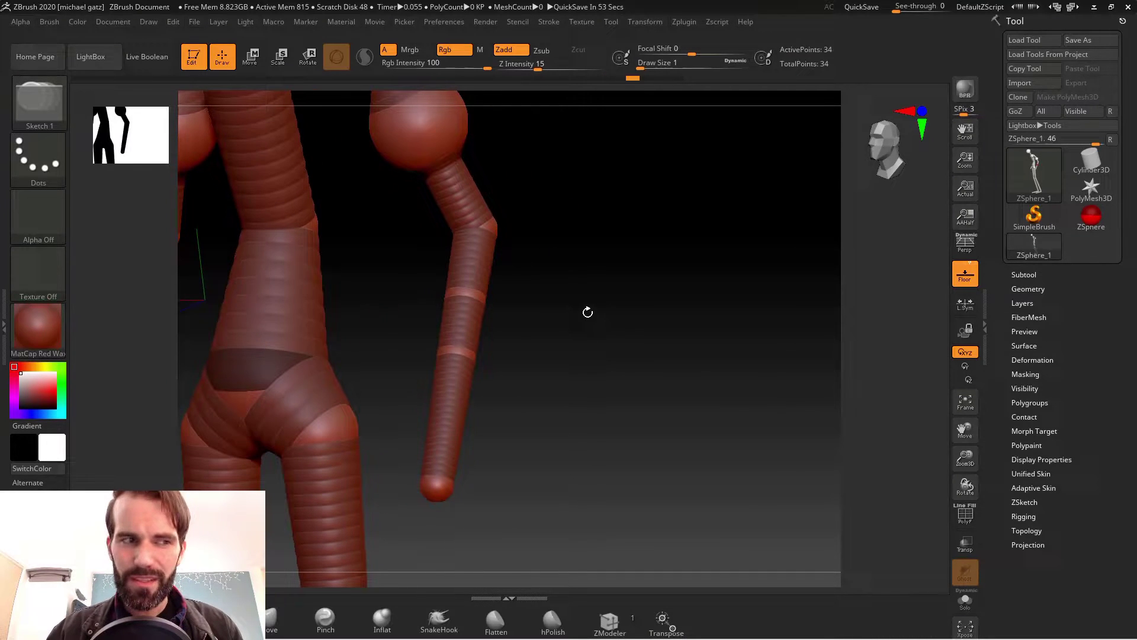
left_click_drag(583, 313, 581, 447)
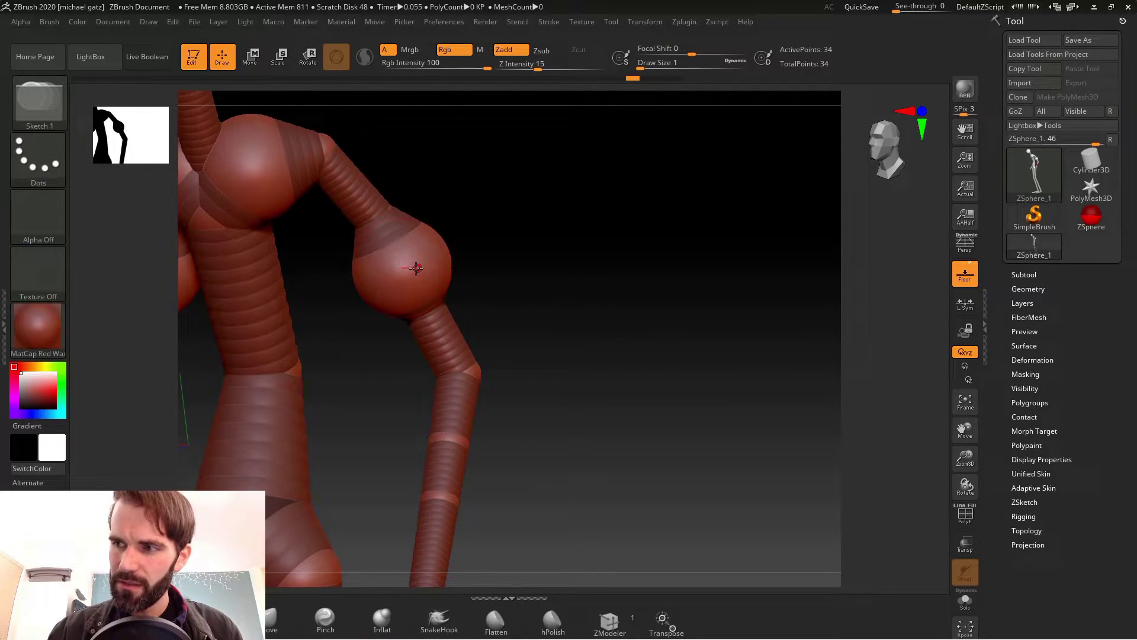
left_click_drag(507, 408, 519, 318, "alt")
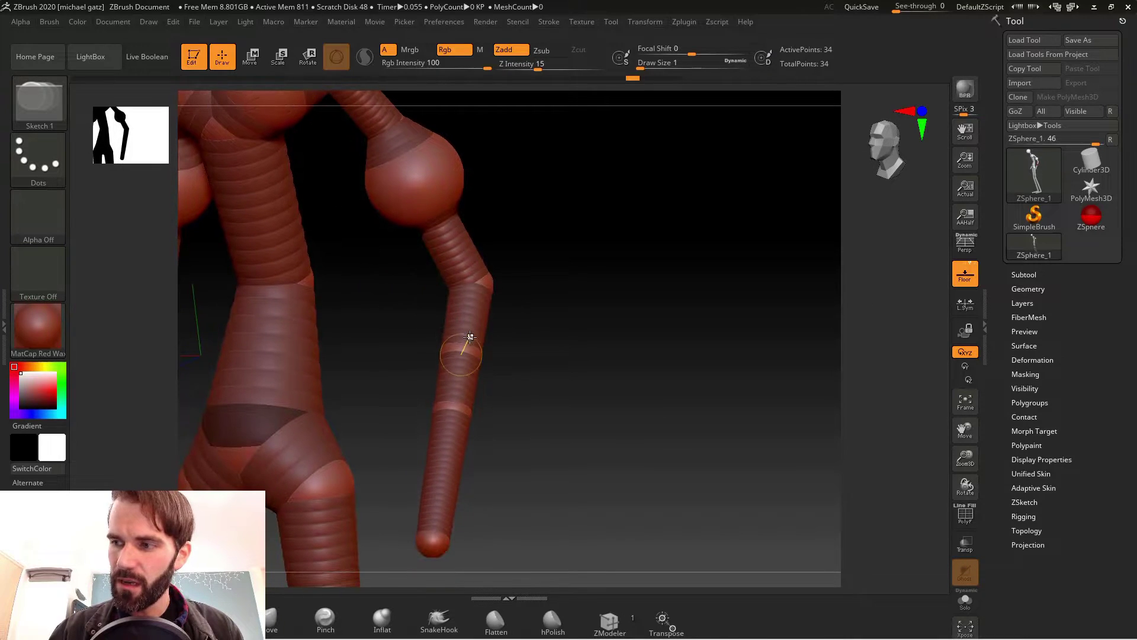
left_click(450, 376)
key("e")
mouse_move(482, 381)
left_mouse_down()
mouse_move(497, 388)
mouse_move(487, 376)
mouse_move(513, 376)
mouse_move(551, 423)
mouse_move(468, 359)
mouse_move(457, 449)
mouse_move(491, 422)
mouse_move(474, 463)
left_mouse_up()
key("s")
left_click_drag(627, 379, 163, 395)
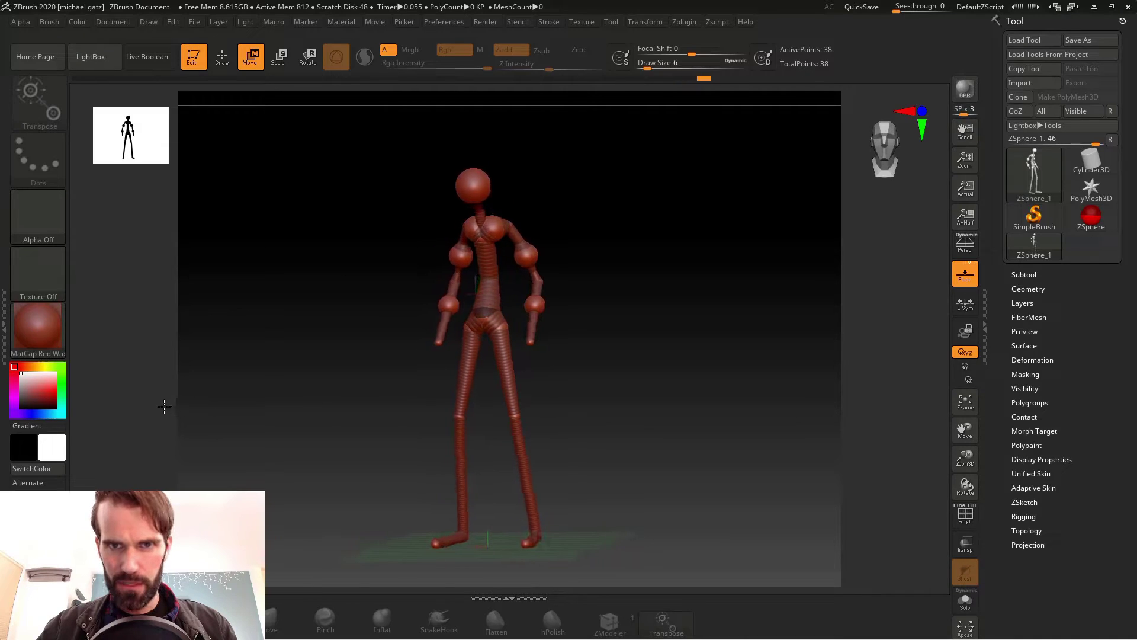
Adjust the position of the large forearm ZSphere and slide the small joint above it toward the elbow.
left_click_drag(666, 207, 660, 514, "alt")
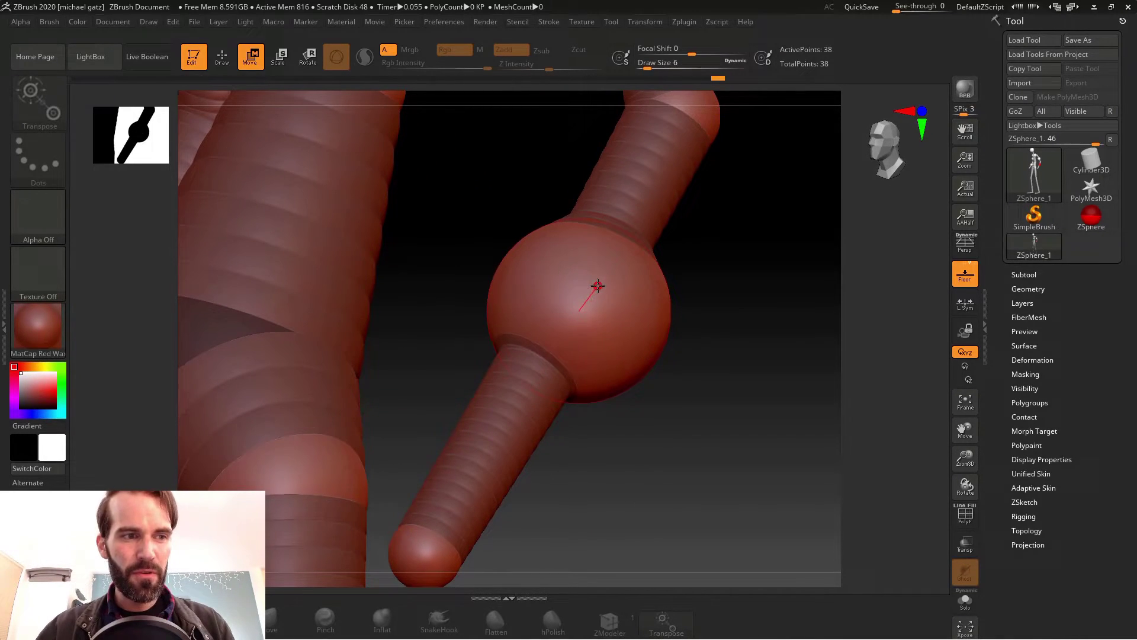
left_click_drag(588, 298, 606, 235)
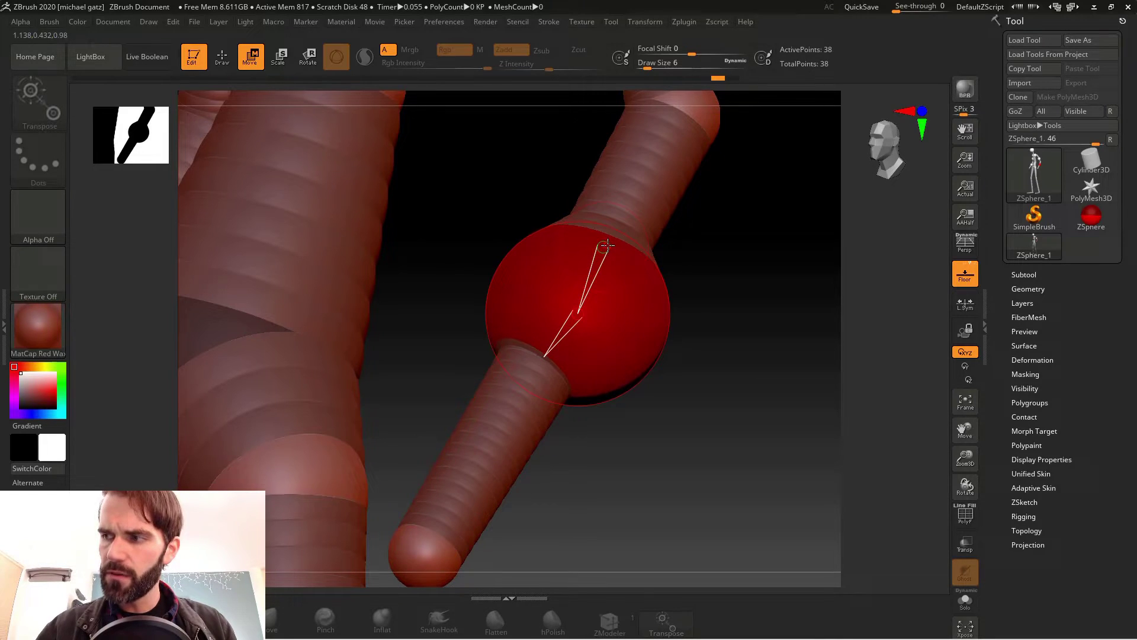
left_click_drag(725, 241, 663, 245)
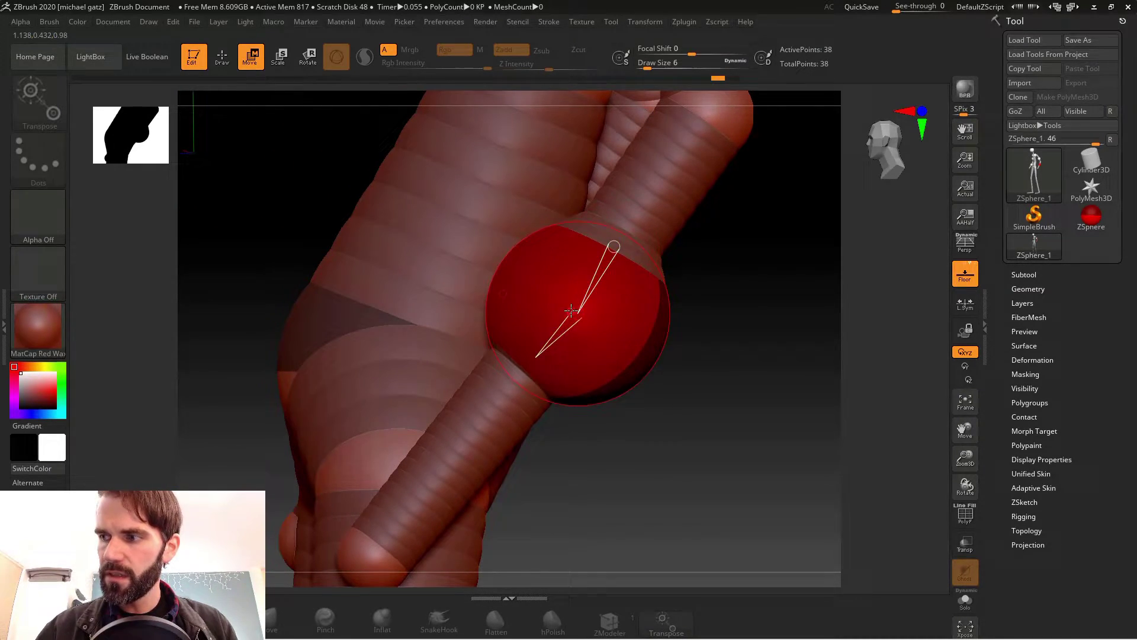
left_click_drag(575, 311, 538, 287)
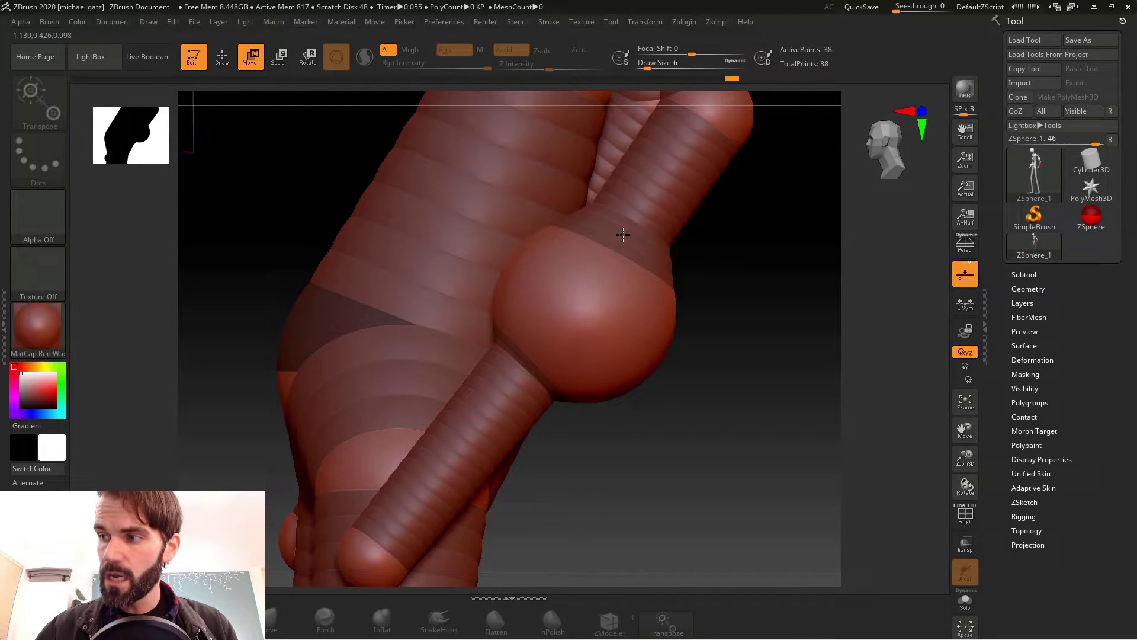
left_click_drag(667, 169, 658, 197)
left_click(574, 305)
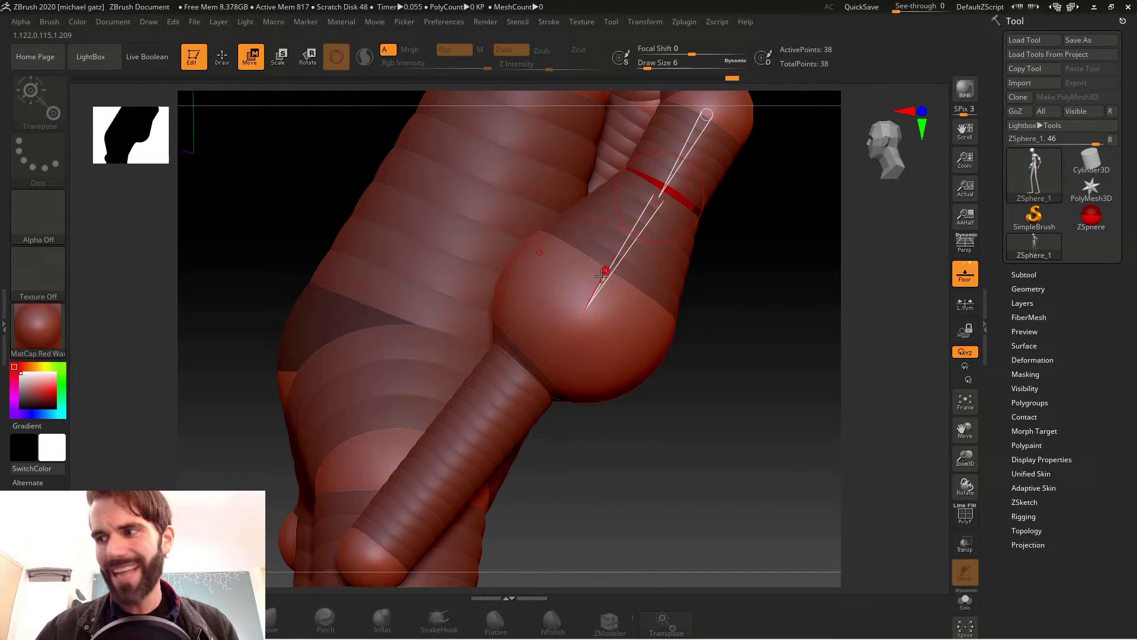
left_click_drag(523, 369, 471, 207)
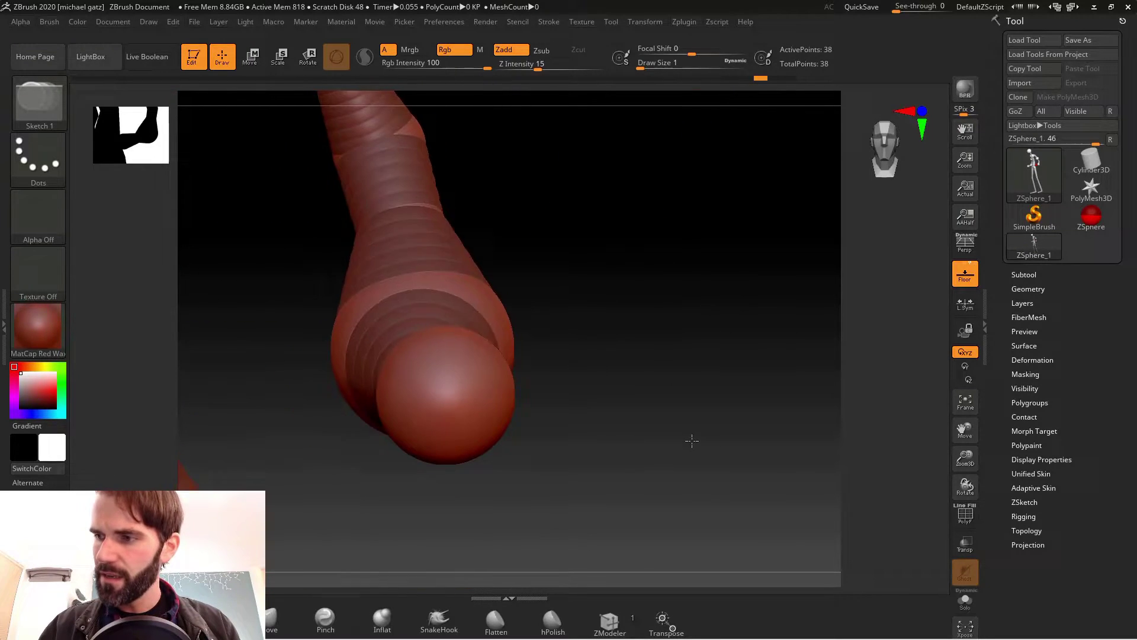
Draw a row of small mirrored finger ZSpheres side by side on the end of the hand spheres.
left_click_drag(691, 441, 588, 365)
key("s")
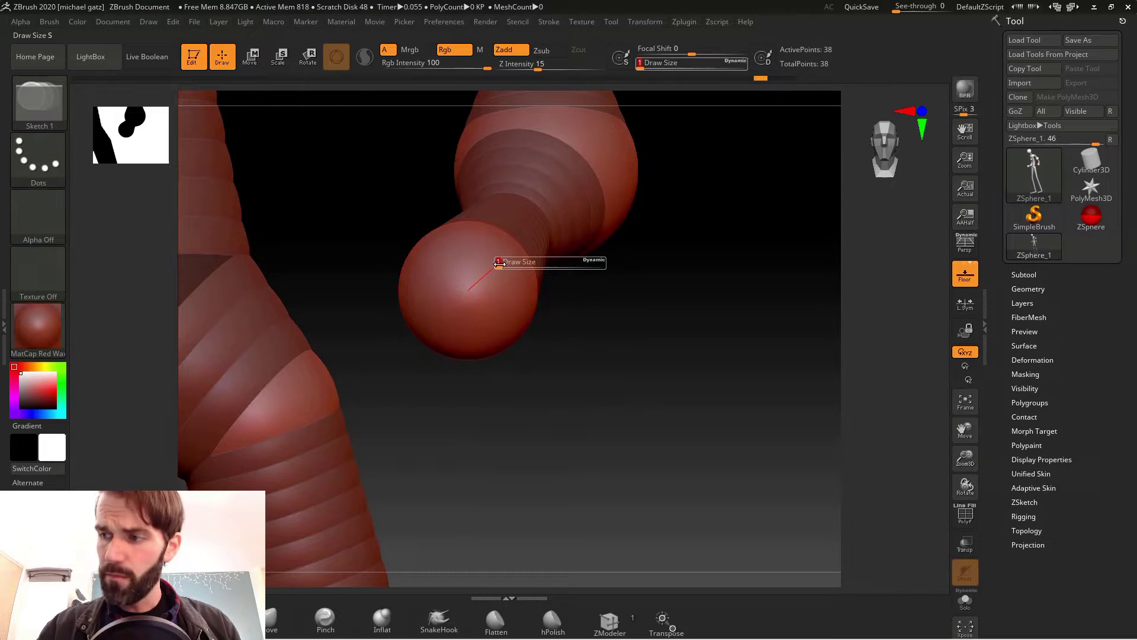
key("s")
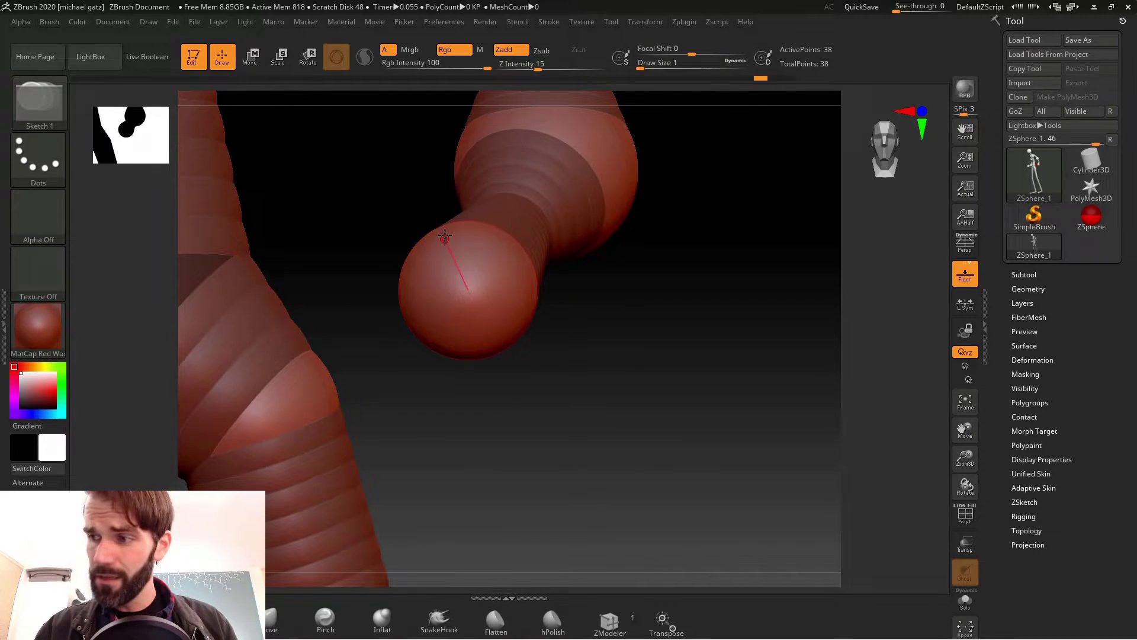
left_click_drag(605, 301, 663, 260)
left_click_drag(437, 287, 428, 307)
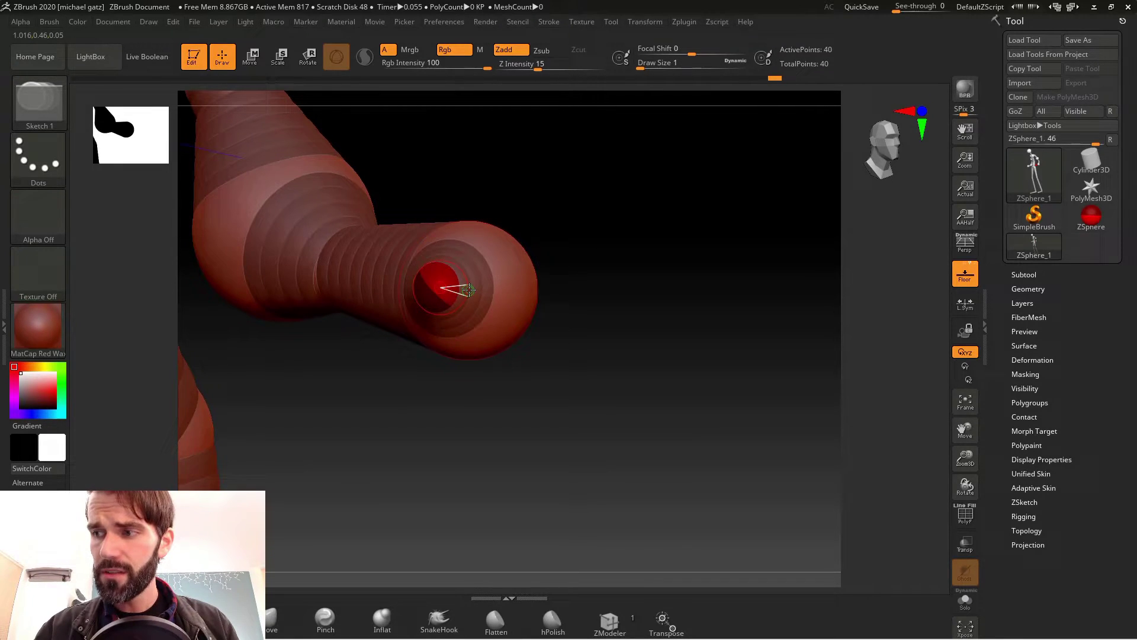
left_click_drag(468, 289, 470, 306)
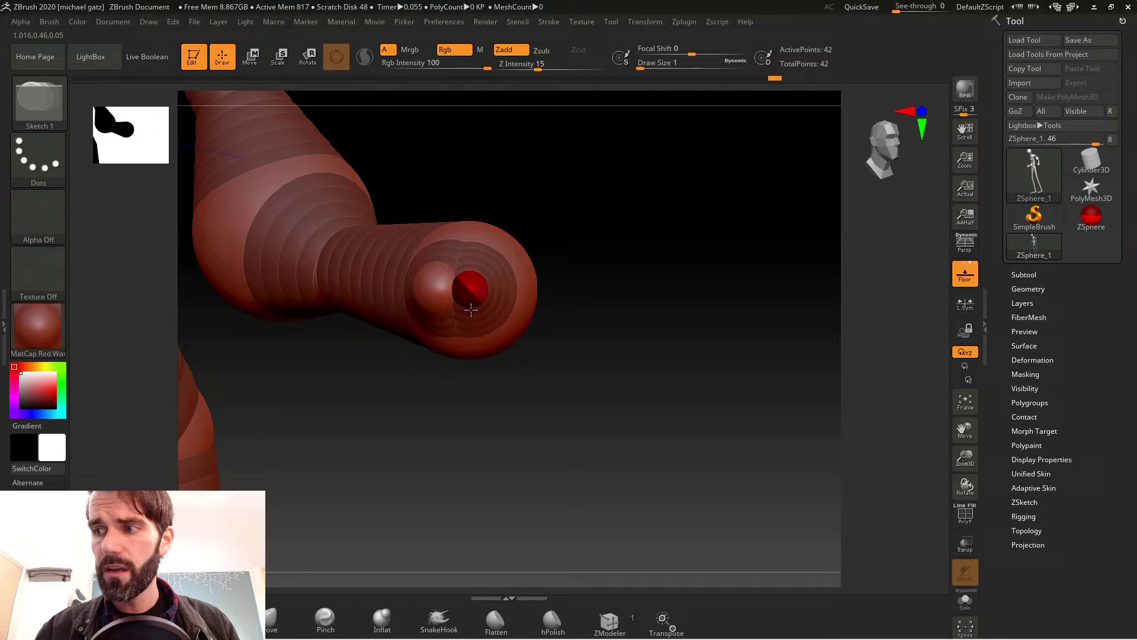
mouse_move(594, 274)
left_mouse_down()
mouse_move(464, 293)
mouse_move(456, 318)
mouse_move(584, 282)
mouse_move(554, 284)
left_mouse_up()
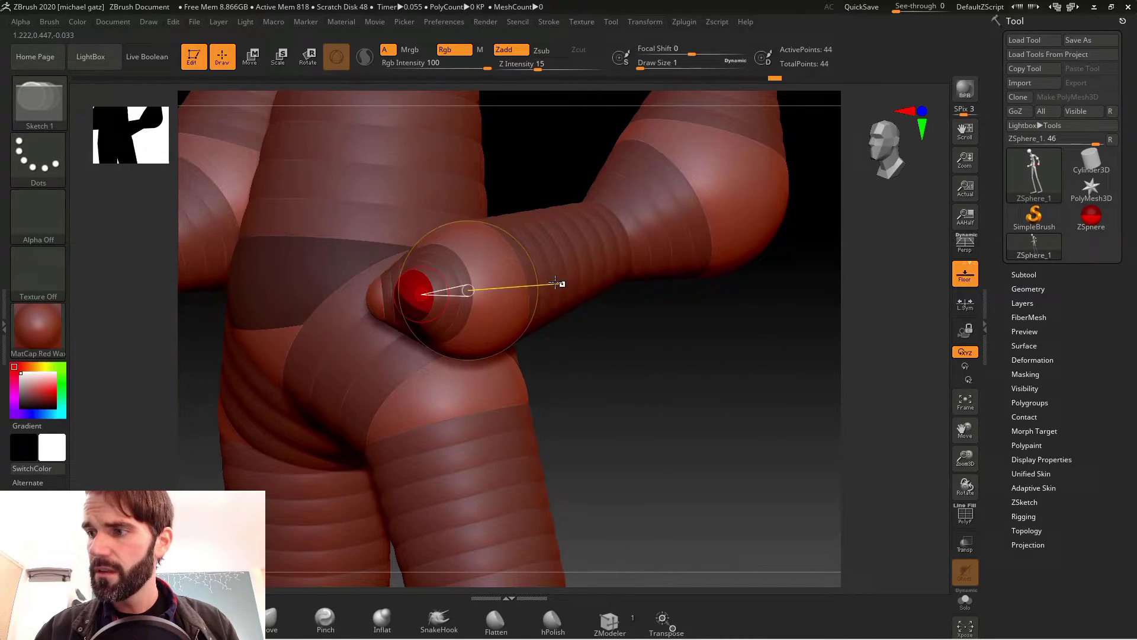
left_click_drag(467, 290, 544, 325)
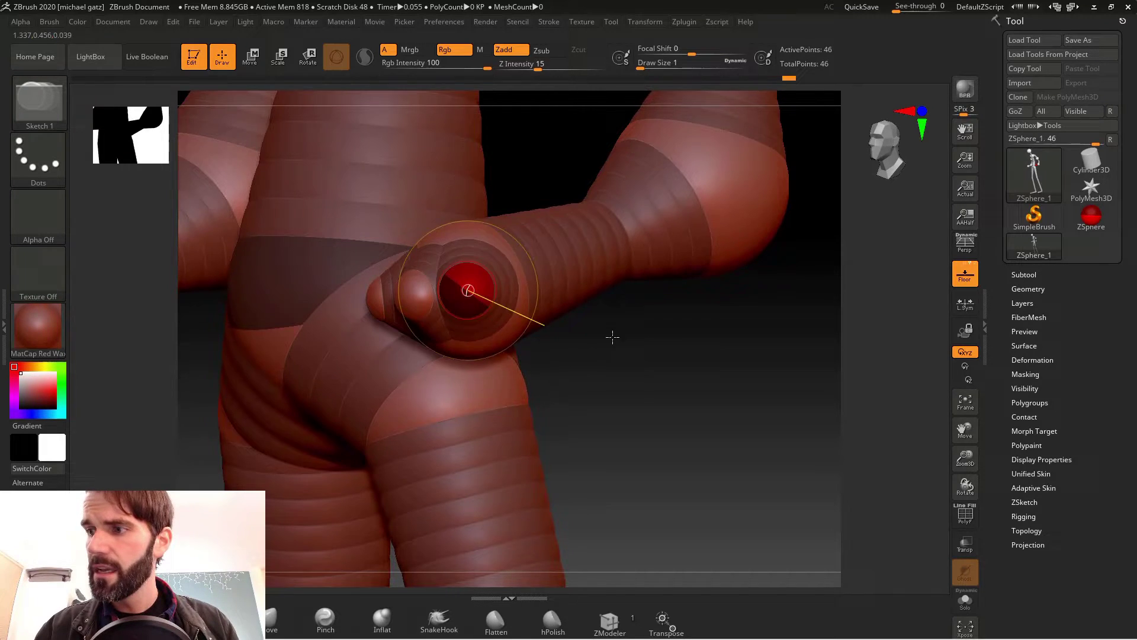
Finish adding the finger ZSpheres on the hand and pull all five outward into spread fingers.
left_click_drag(612, 337, 524, 358)
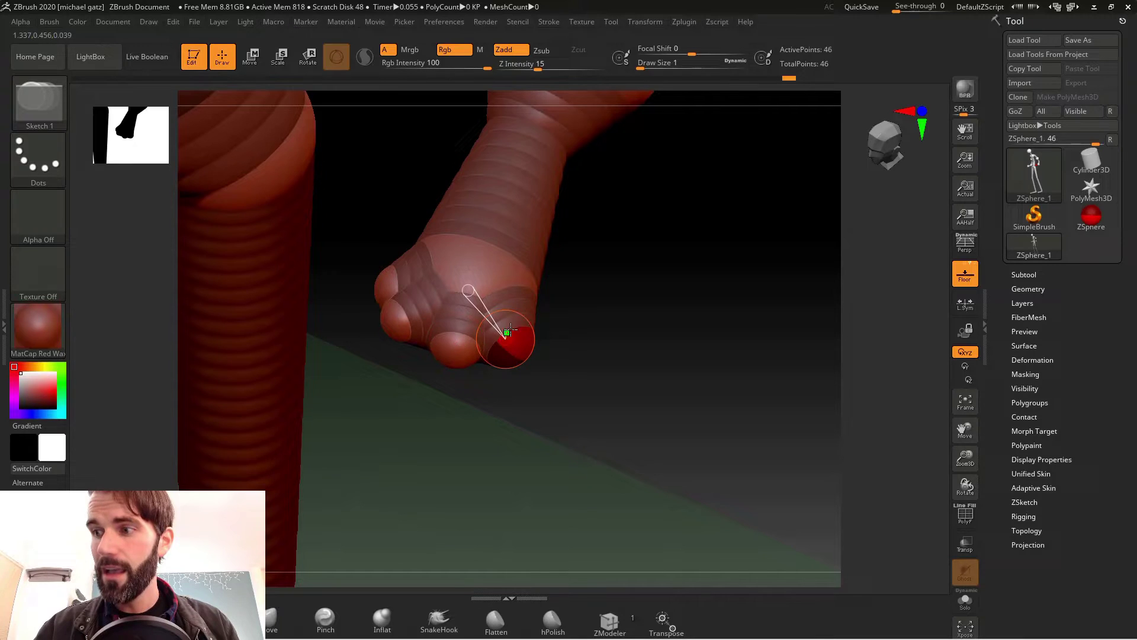
mouse_move(598, 327)
left_mouse_down()
mouse_move(627, 338)
mouse_move(589, 337)
mouse_move(548, 245)
mouse_move(584, 287)
mouse_move(391, 320)
mouse_move(338, 365)
left_mouse_up()
key("w")
left_click_drag(432, 326, 409, 407)
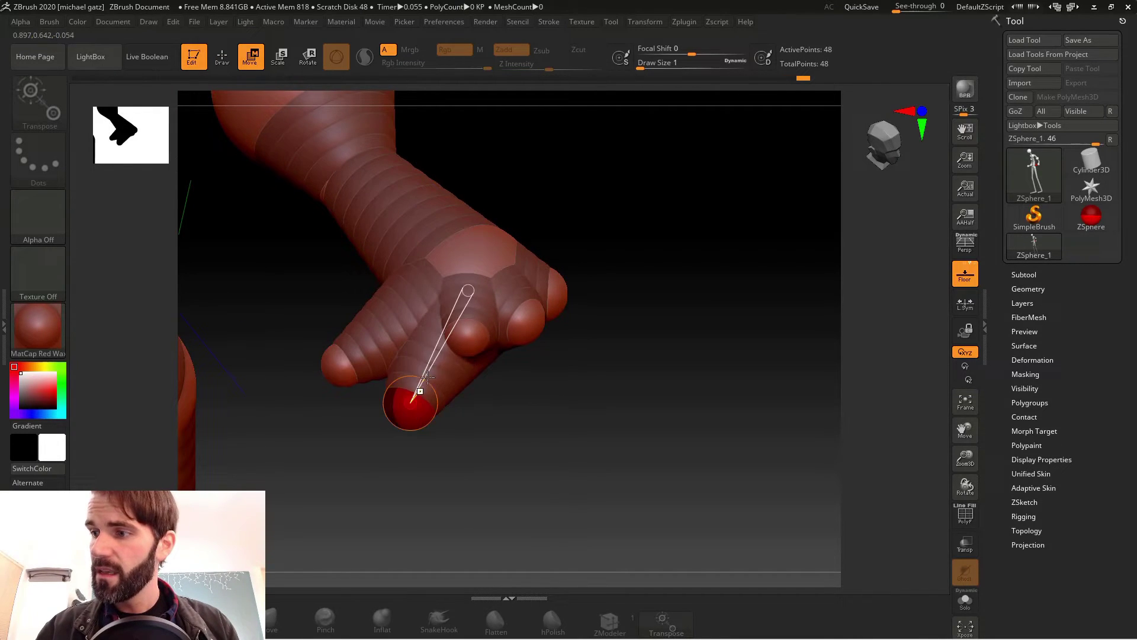
left_click_drag(468, 340, 479, 414)
left_click_drag(528, 323, 569, 378)
left_click_drag(560, 295, 616, 351)
Scale down the palm ZSphere where the fingers meet the wrist.
left_click_drag(666, 289, 496, 146)
key("e")
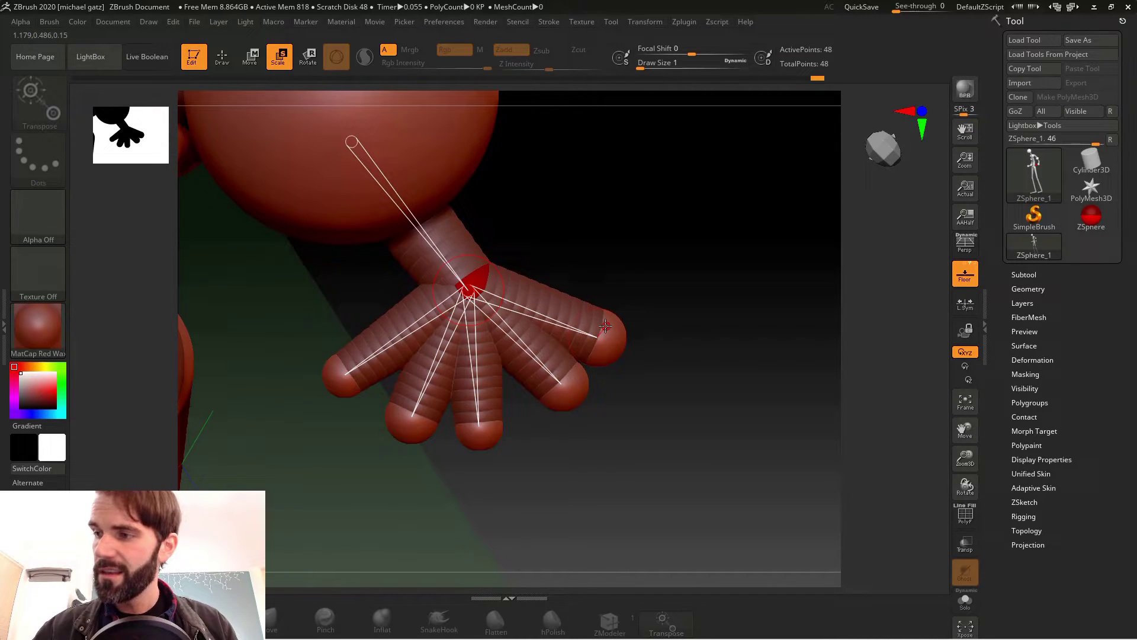
left_click_drag(628, 266, 649, 301)
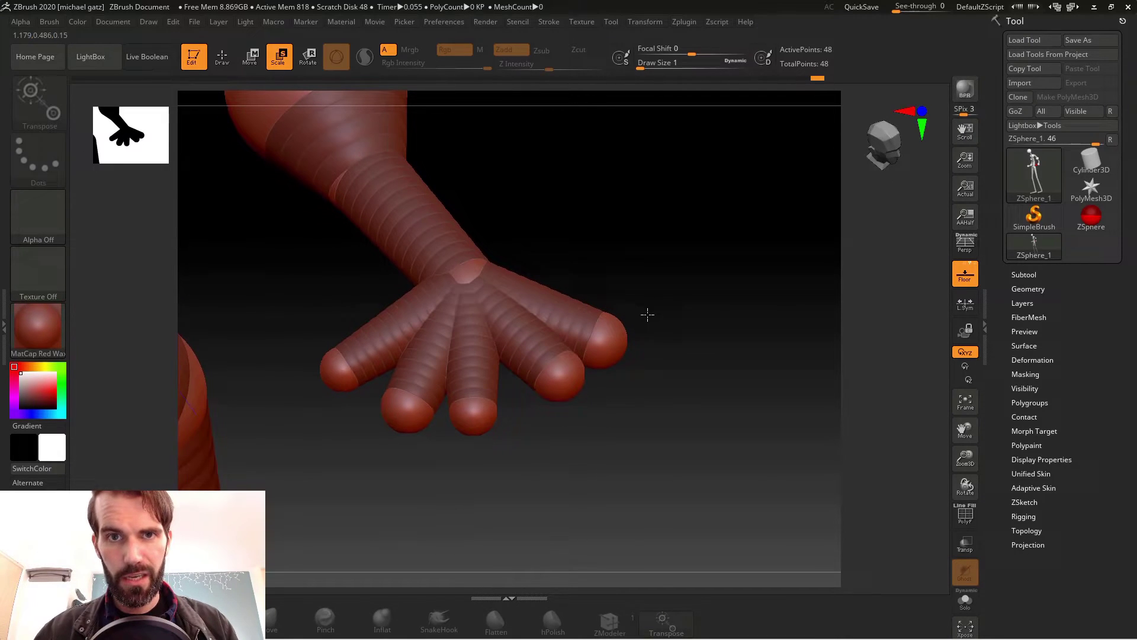
Draw further mirrored ZSpheres on the tip of each finger for additional finger joints.
key("q")
left_click_drag(370, 426, 377, 354)
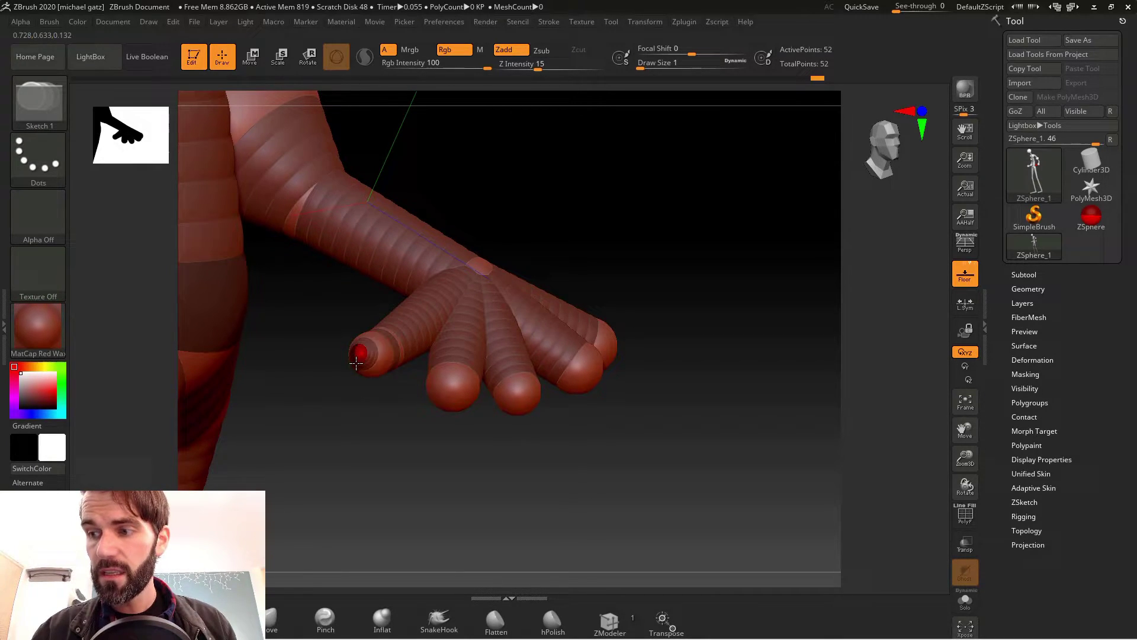
mouse_move(357, 362)
left_mouse_down()
mouse_move(356, 393)
mouse_move(526, 418)
mouse_move(547, 401)
mouse_move(672, 374)
left_mouse_up()
mouse_move(633, 330)
left_mouse_down()
mouse_move(647, 346)
mouse_move(663, 336)
left_mouse_up()
left_click_drag(711, 260, 678, 266)
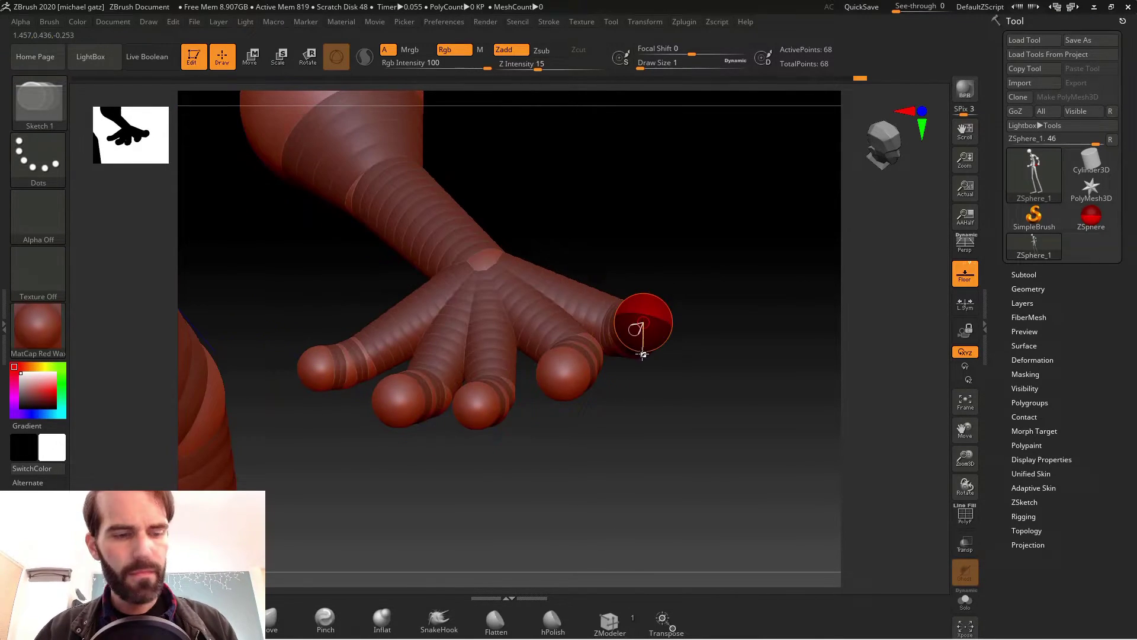
Pull the new fingertip ZSpheres outward and space the joints to lengthen the fingers into separate segments.
key("w")
mouse_move(320, 367)
left_mouse_down()
mouse_move(279, 406)
mouse_move(274, 436)
mouse_move(402, 327)
left_mouse_up()
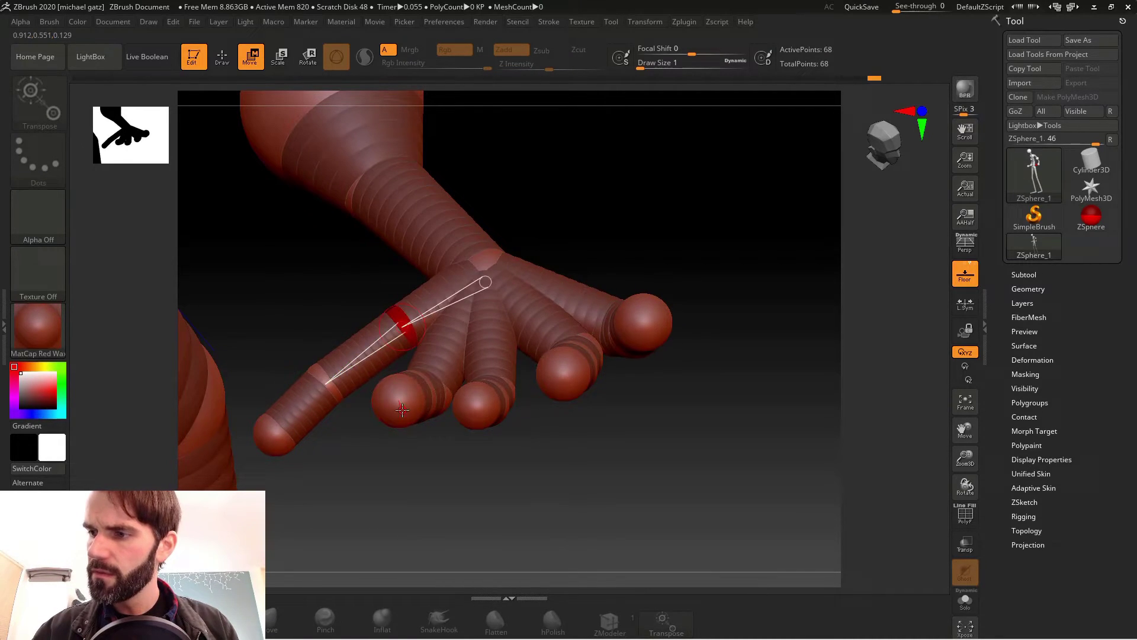
left_click_drag(403, 410, 363, 477)
left_click_drag(424, 396, 408, 398)
left_click_drag(408, 399, 395, 424)
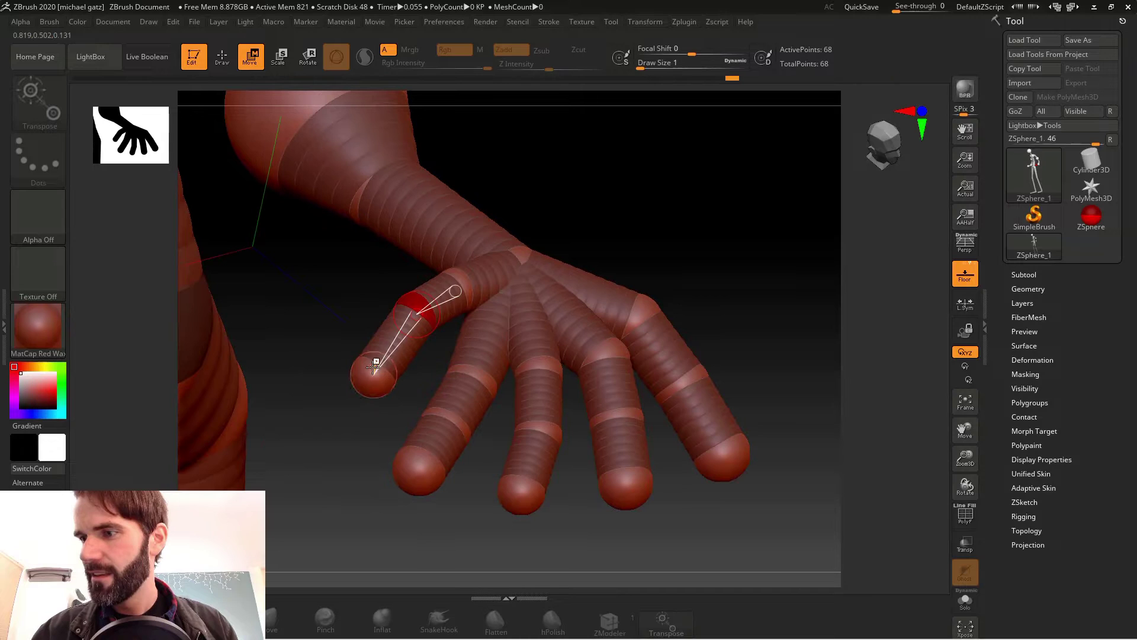
Pull the outermost small finger's tip inward and realign the joints of the middle finger.
left_click_drag(375, 364, 388, 351)
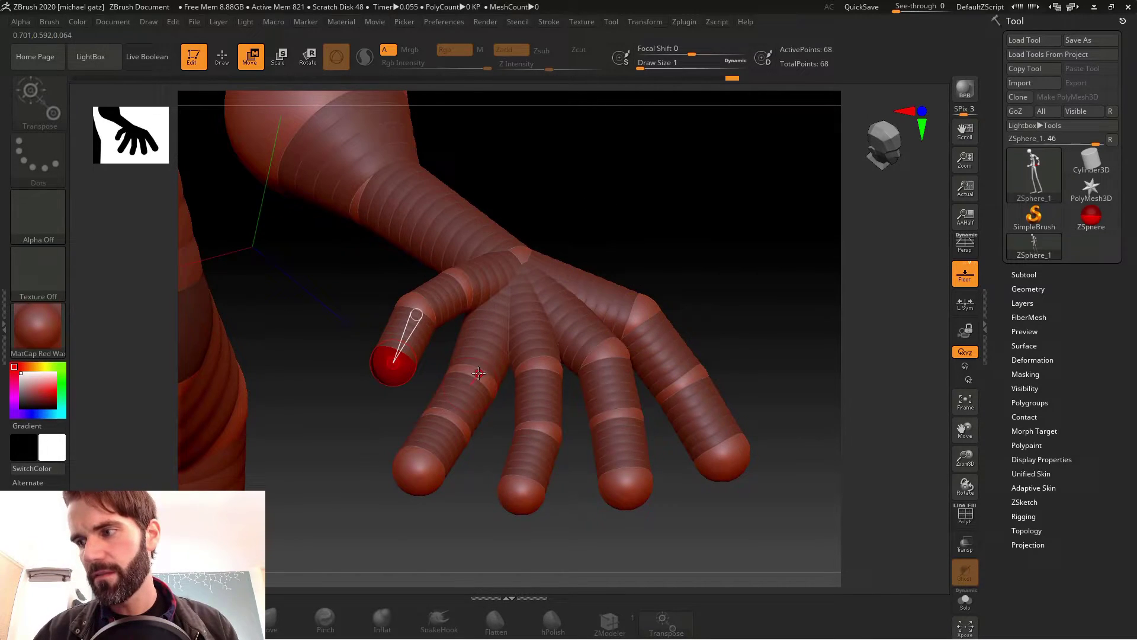
left_click_drag(542, 367, 532, 369)
left_click_drag(537, 430, 523, 431)
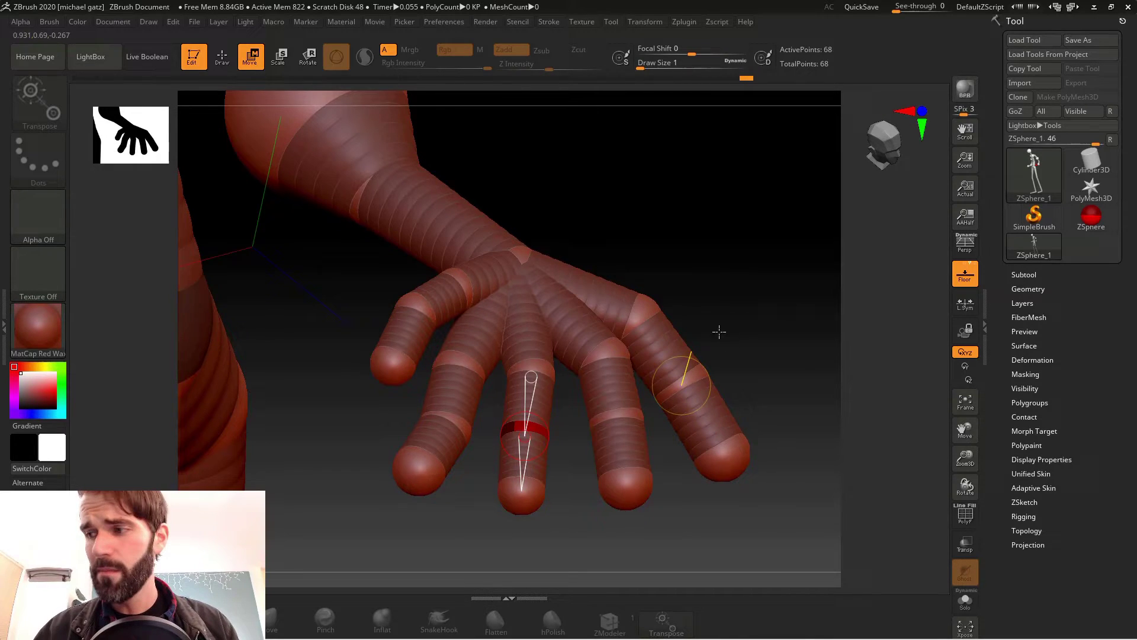
Bend the fingers by moving their middle joints together with the attached tips so the hand curls.
left_click_drag(719, 332, 602, 363)
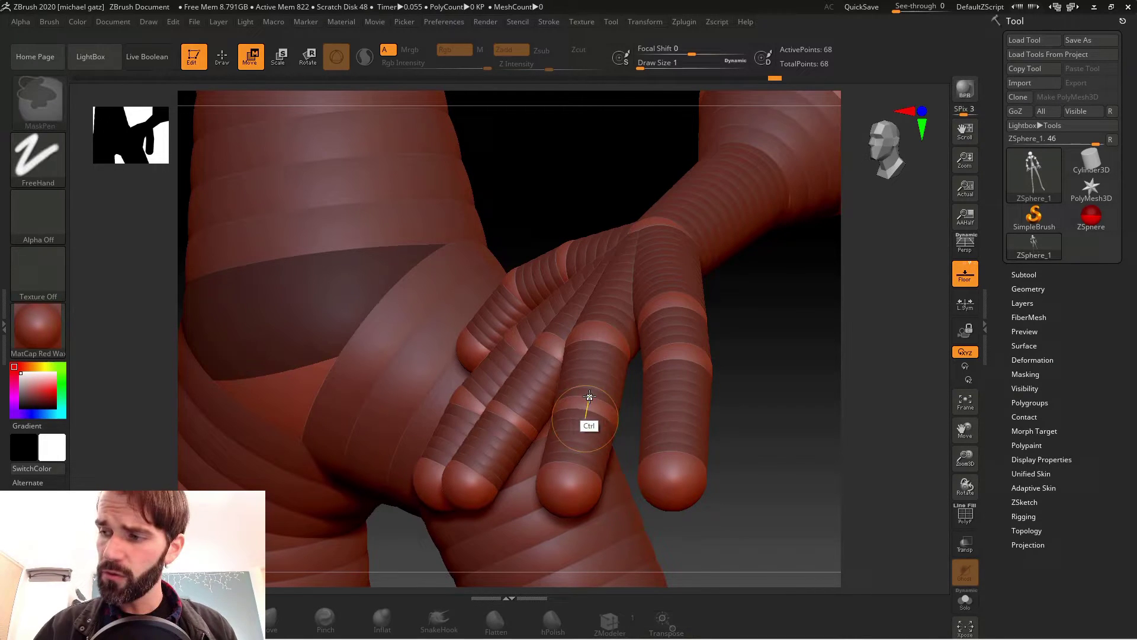
mouse_move(589, 402)
left_mouse_down("ctrl")
mouse_move(485, 280)
mouse_move(546, 376)
mouse_move(525, 367)
mouse_move(510, 321)
mouse_move(556, 418)
mouse_move(486, 296)
mouse_move(549, 417)
mouse_move(511, 329)
mouse_move(597, 351)
left_mouse_up("ctrl")
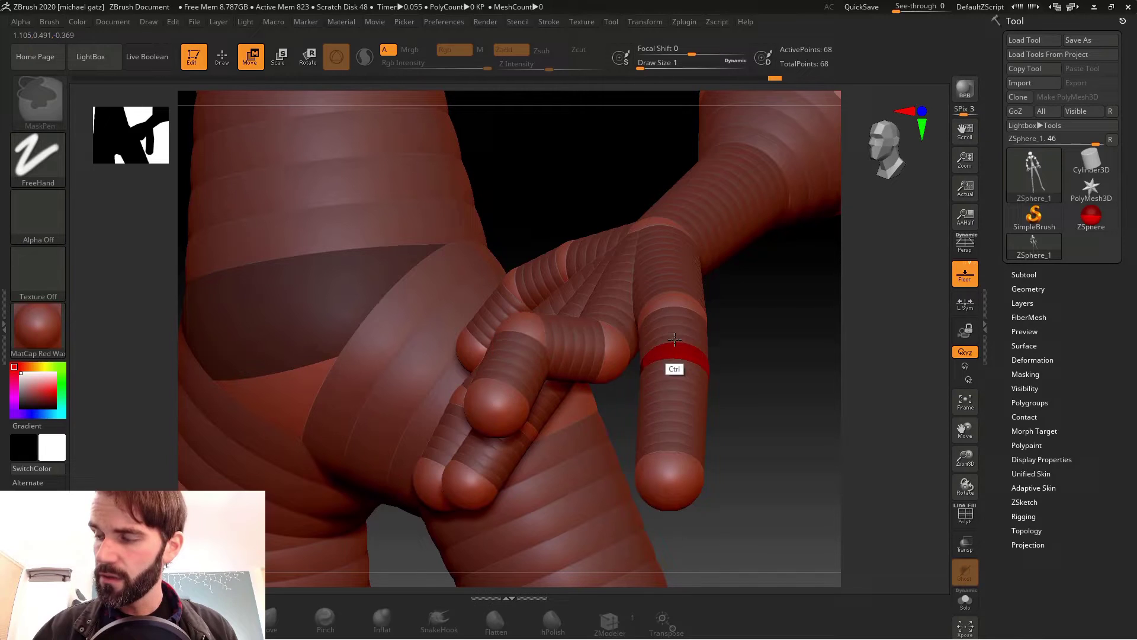
mouse_move(673, 346)
left_mouse_down("ctrl")
mouse_move(623, 256)
mouse_move(630, 263)
left_mouse_up("ctrl")
left_click_drag(706, 418, 599, 394)
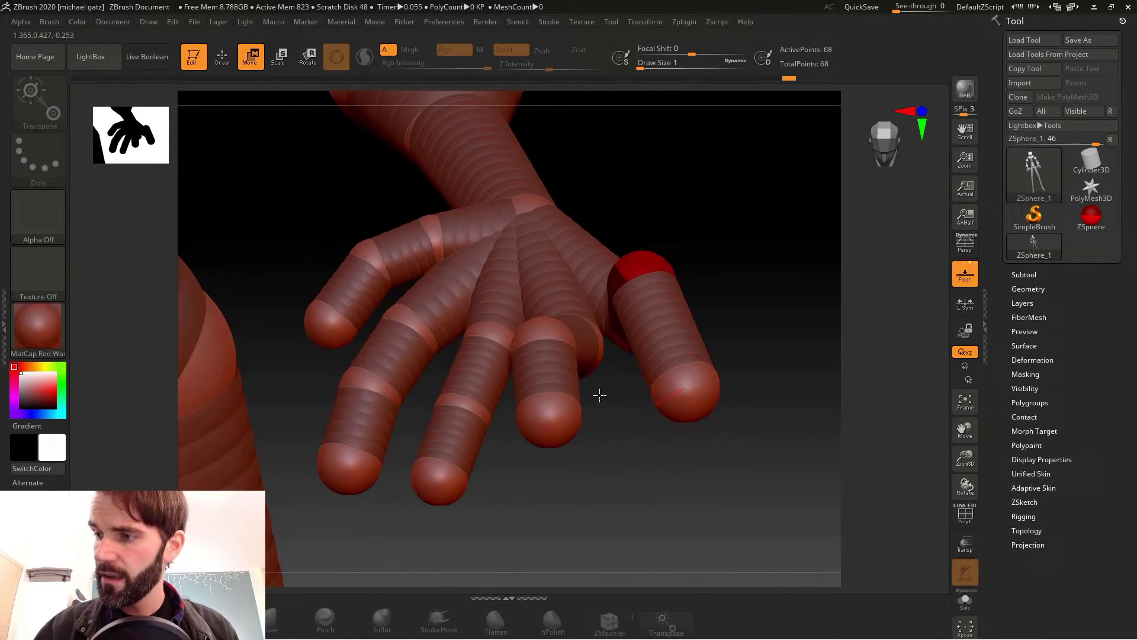
left_click_drag(465, 398, 460, 319, "ctrl")
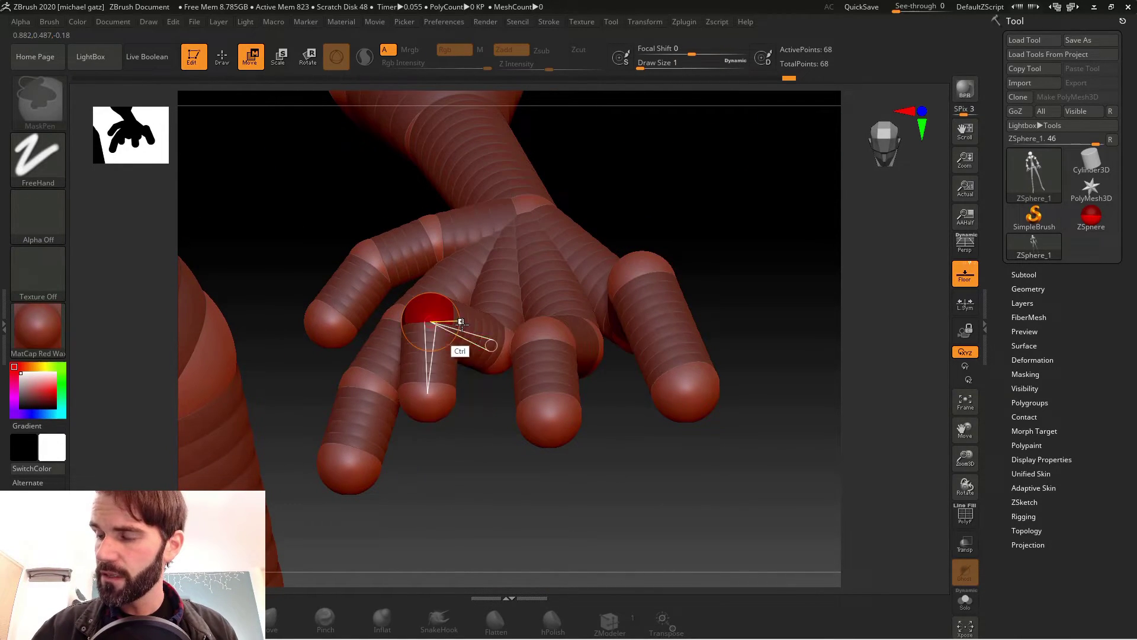
Preview the adaptive skin of the whole ZSphere figure and inspect the resulting mesh.
left_click_drag(459, 462, 513, 442)
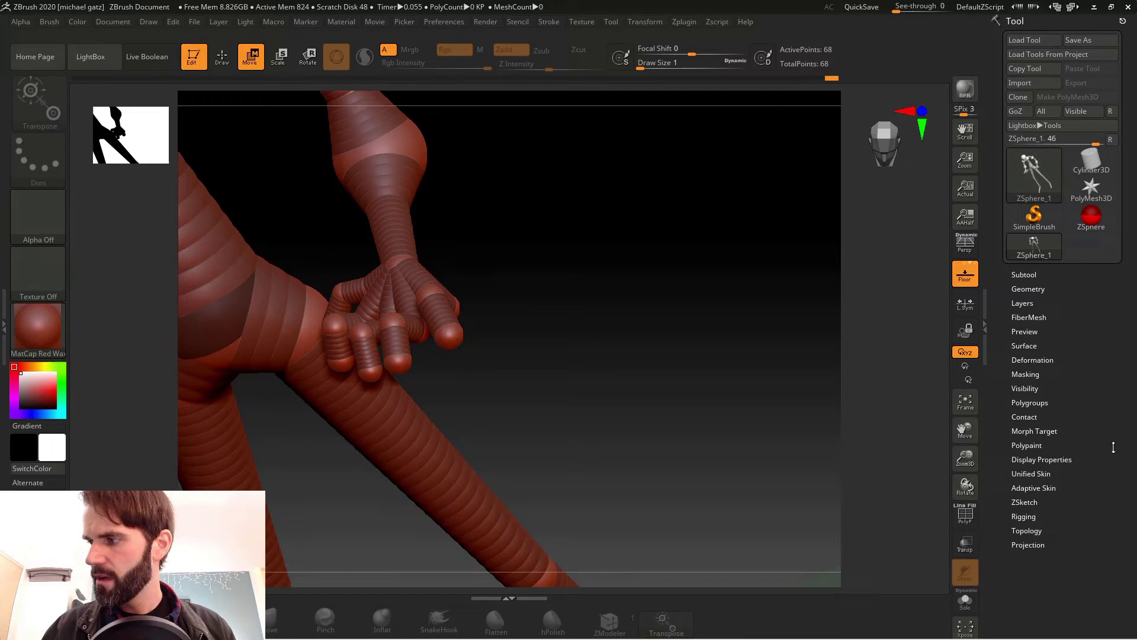
left_click(1044, 487)
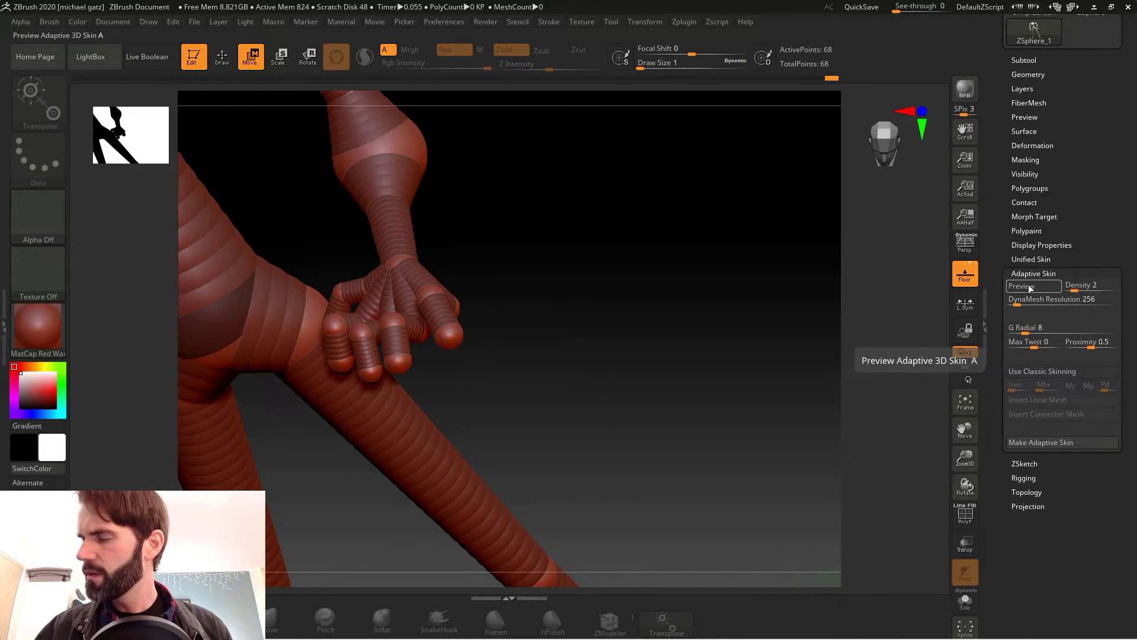
left_click_drag(647, 347, 731, 211)
left_click_drag(697, 340, 591, 193, "alt")
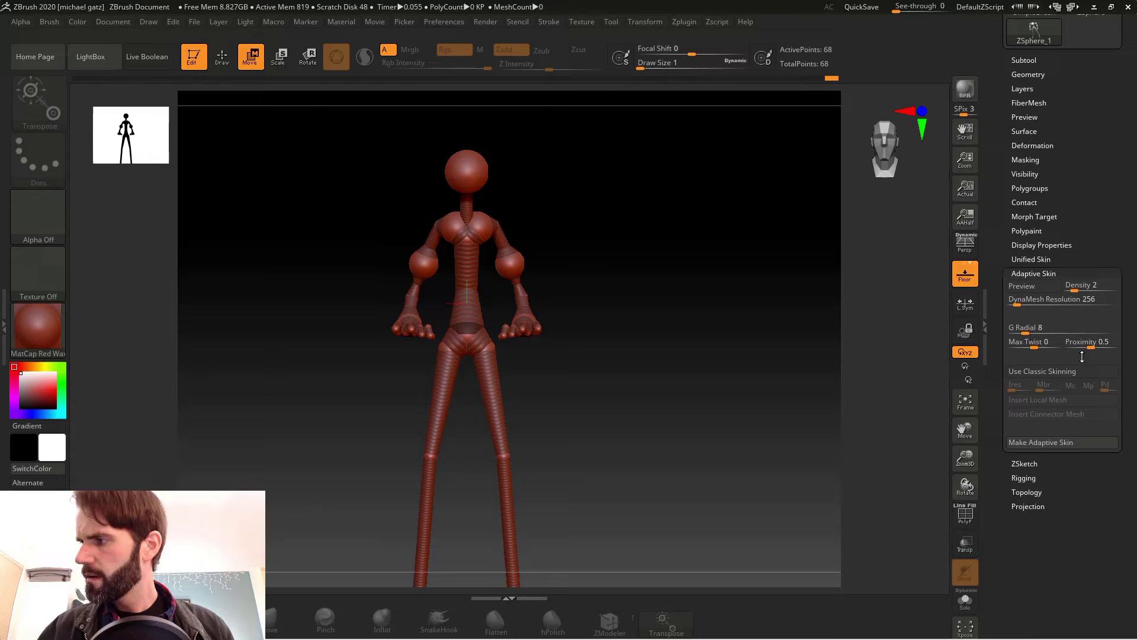
left_click(1035, 286)
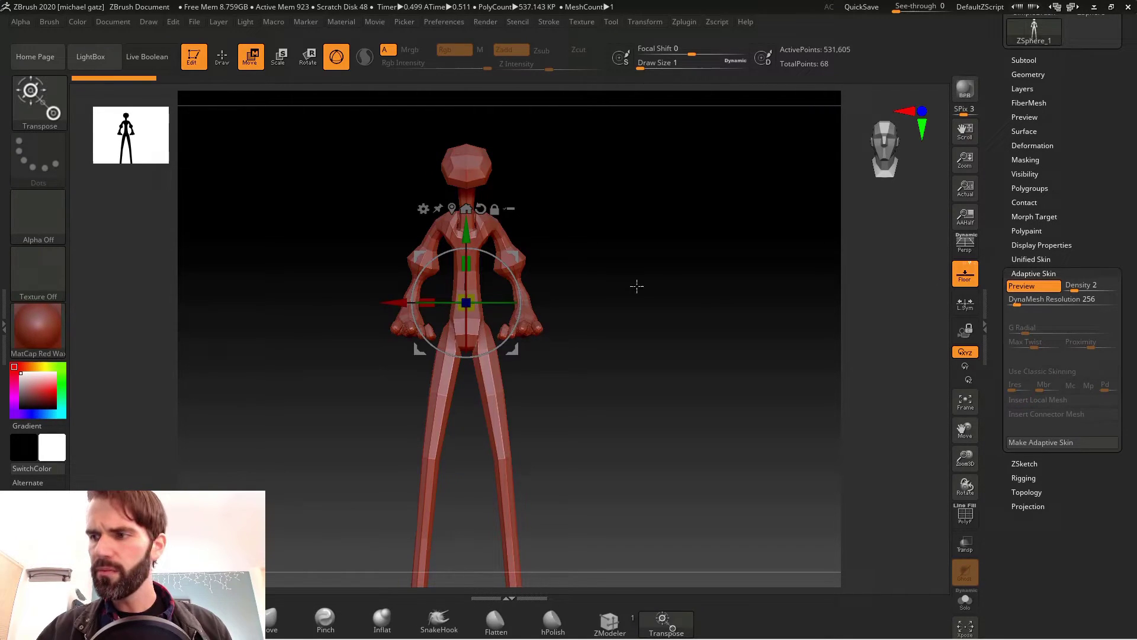
mouse_move(534, 300)
left_mouse_down()
mouse_move(629, 310)
mouse_move(581, 320)
mouse_move(815, 294)
mouse_move(693, 320)
mouse_move(689, 350)
mouse_move(701, 294)
mouse_move(653, 387)
left_mouse_up()
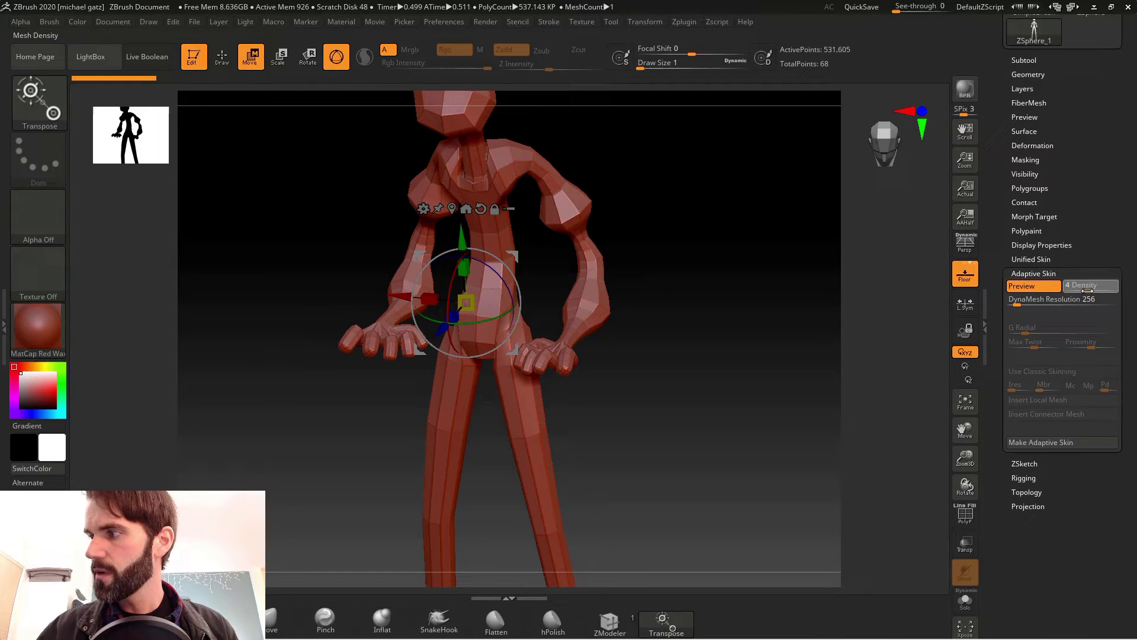
Try adaptive skin densities of 4 and 3 on the previewed figure and compare the mesh smoothness.
left_click(1087, 291)
left_click_drag(666, 191, 659, 152)
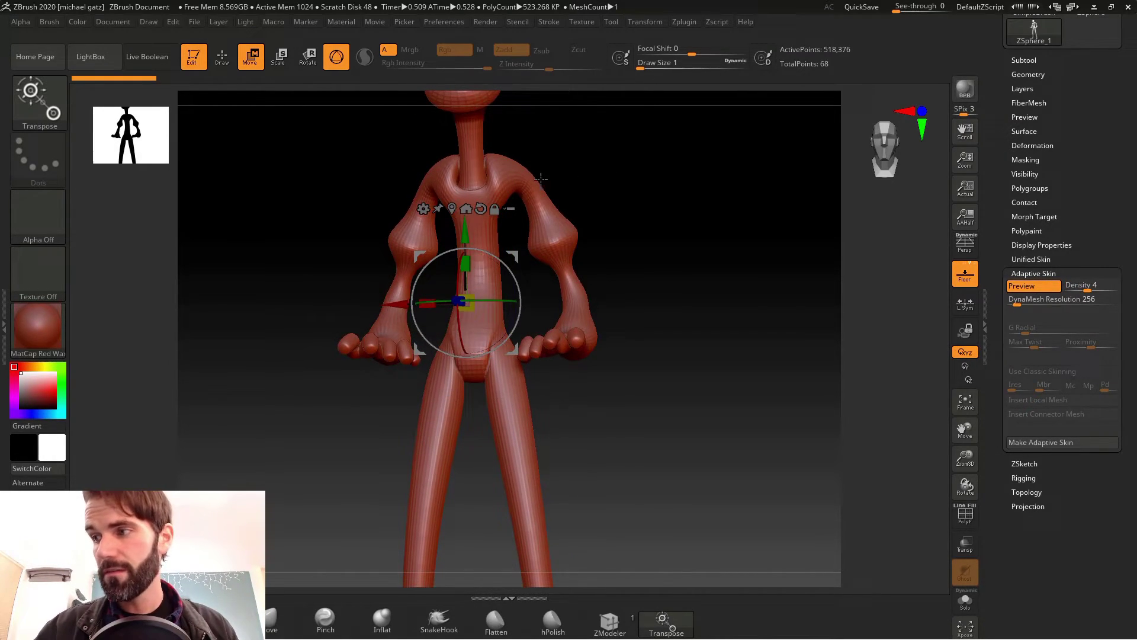
left_click(1109, 291)
left_click_drag(1109, 291, 1089, 299)
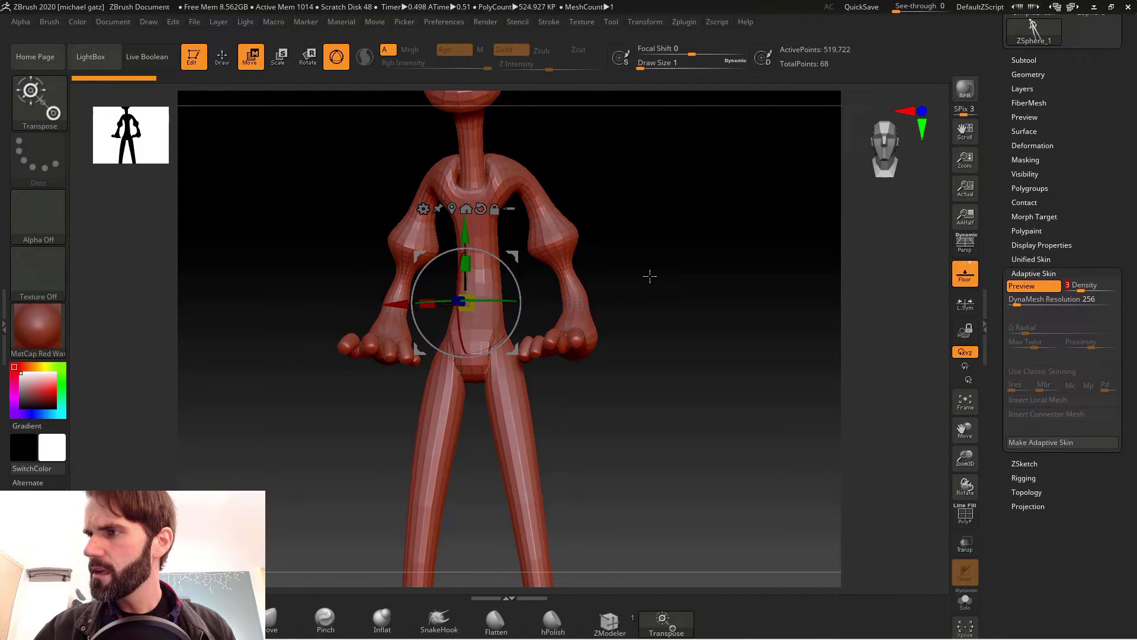
left_click_drag(650, 271, 438, 307)
left_click_drag(670, 254, 647, 234, "alt")
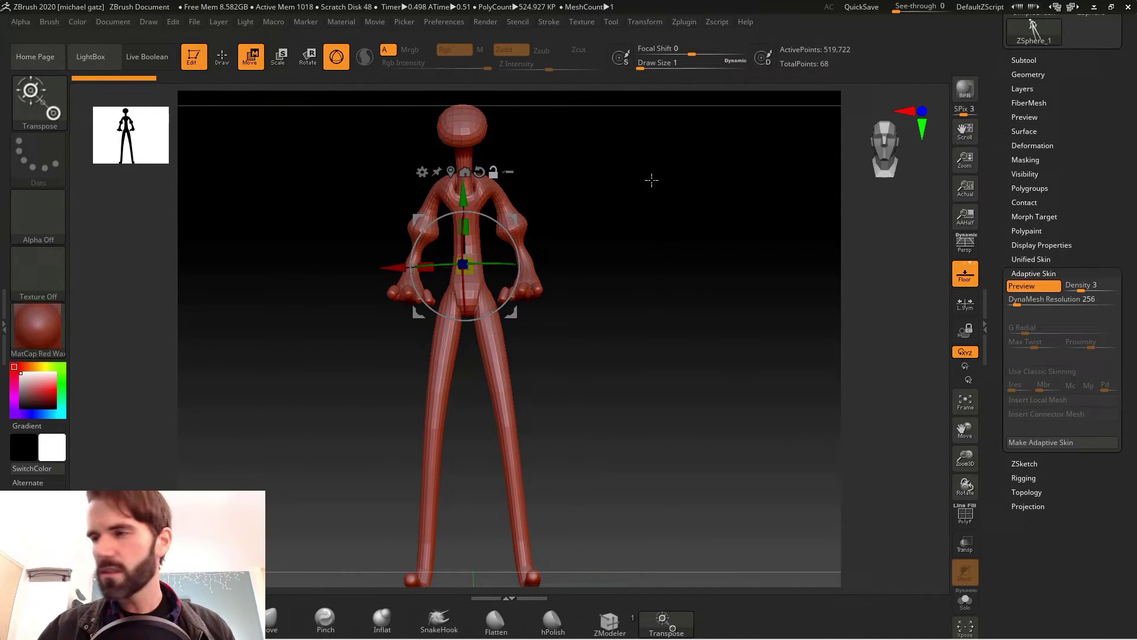
Return to the ZSphere armature, then preview the adaptive skin again with its density set to 5.
left_click(1037, 284)
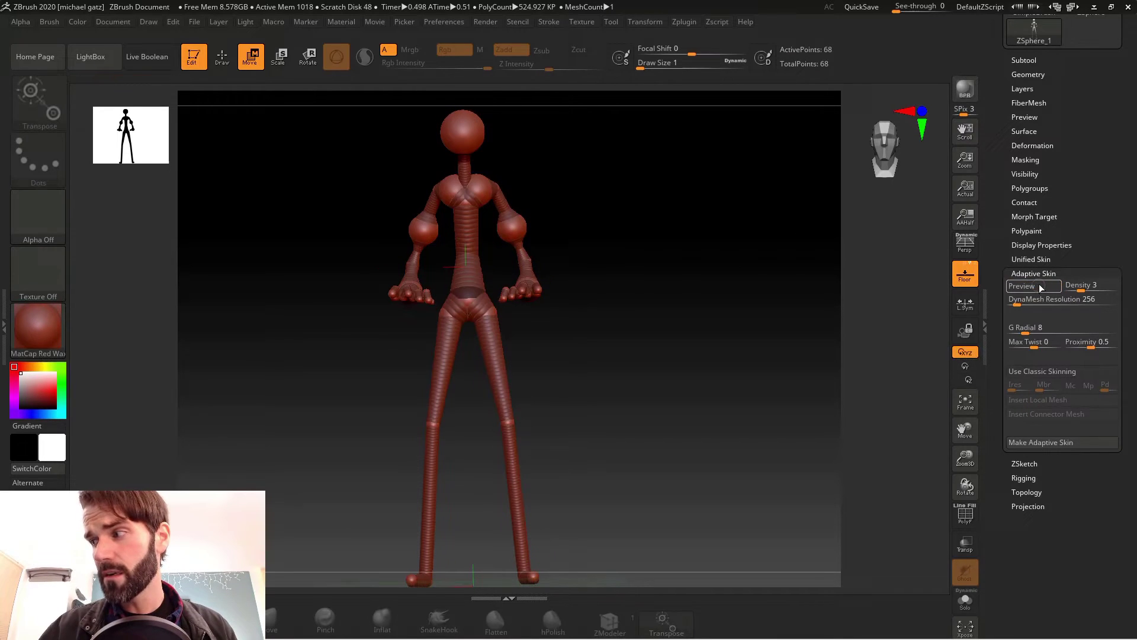
left_click_drag(516, 226, 517, 222)
left_click_drag(592, 212, 594, 216, "alt")
key("a")
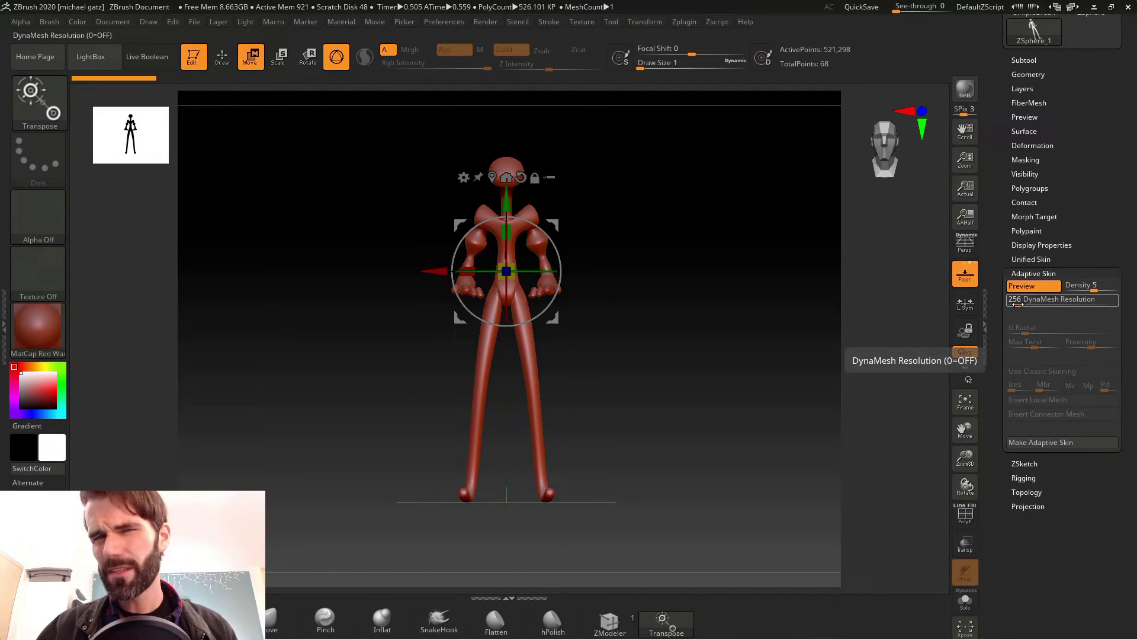
Convert the previewed skin into a PolyMesh3D and show the new mesh's subtool list.
left_click_drag(1126, 290, 1123, 478)
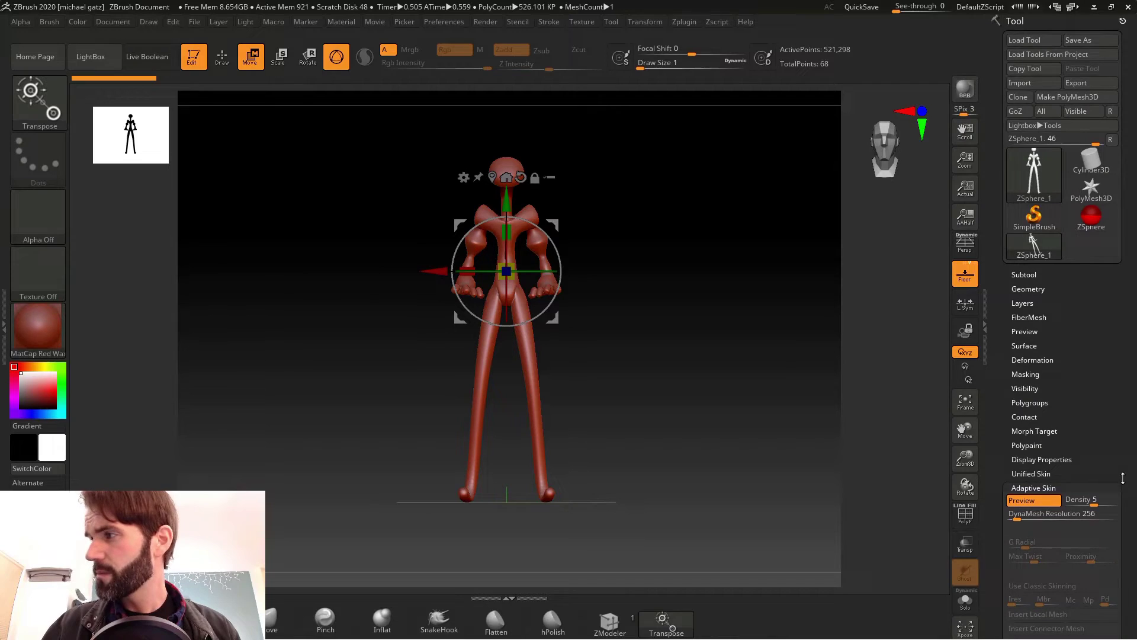
left_click(1020, 20)
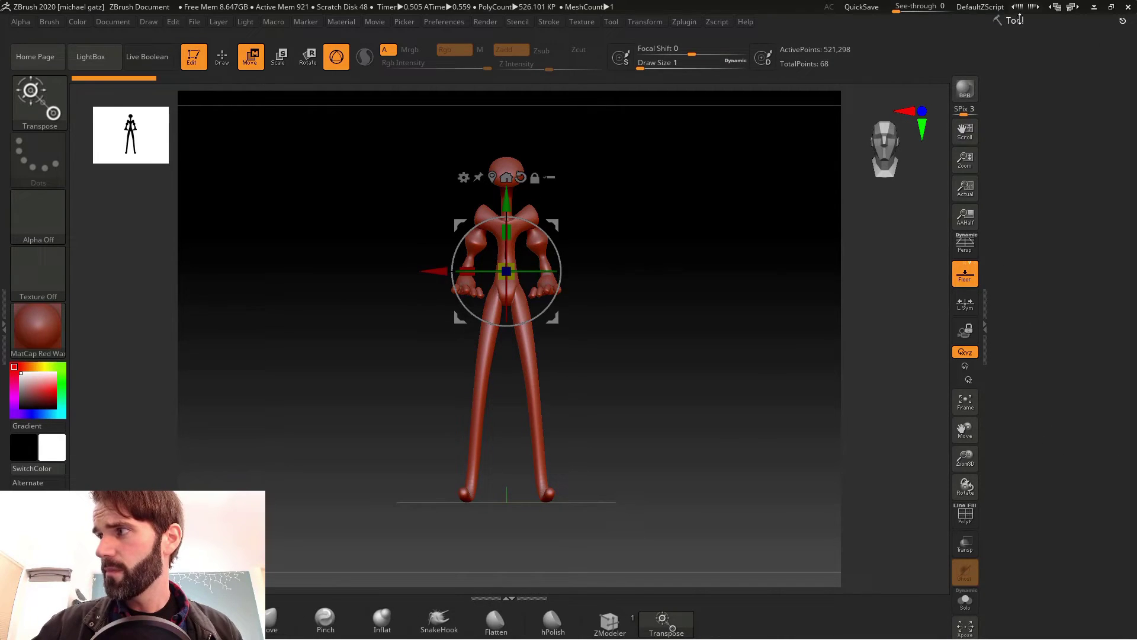
left_click(1020, 21)
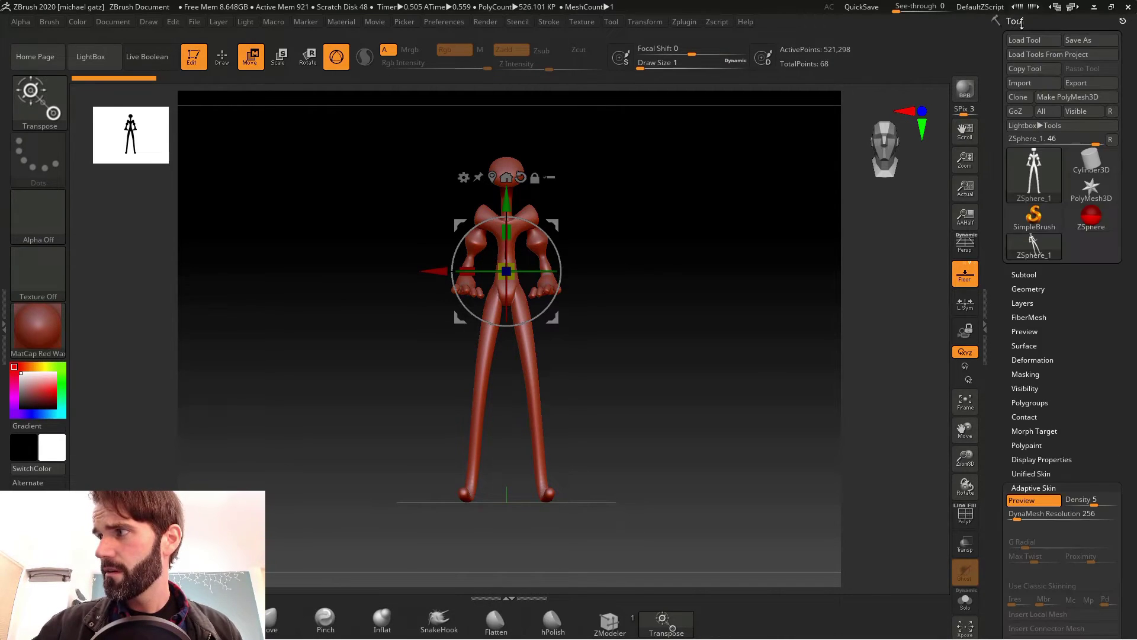
left_click(1088, 97)
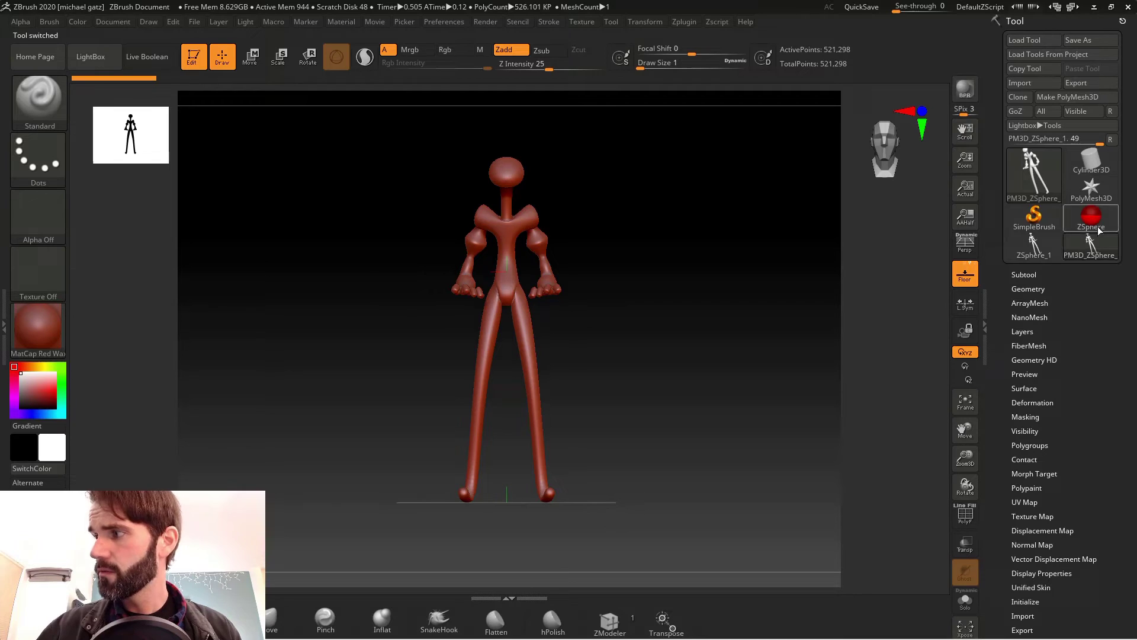
mouse_move(1093, 210)
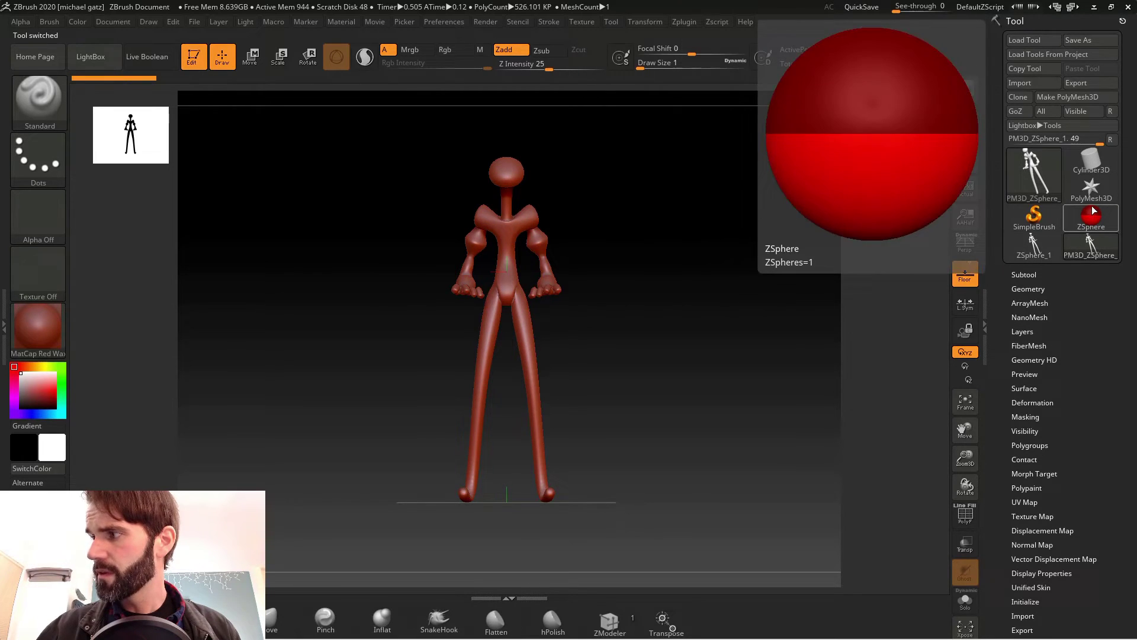
mouse_move(1037, 220)
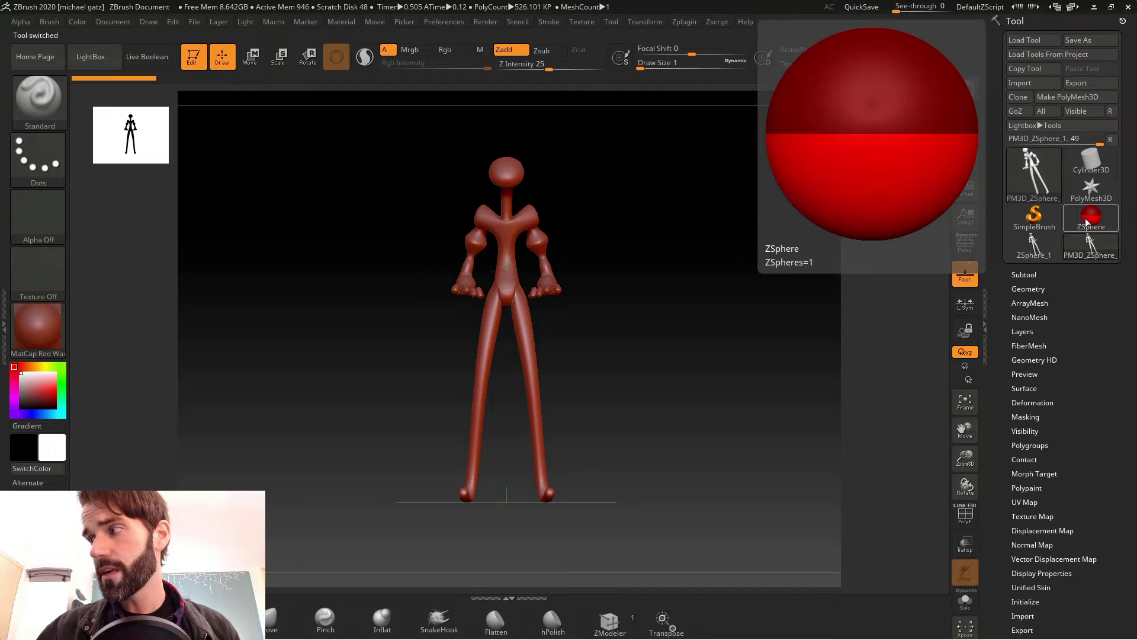
mouse_move(1086, 247)
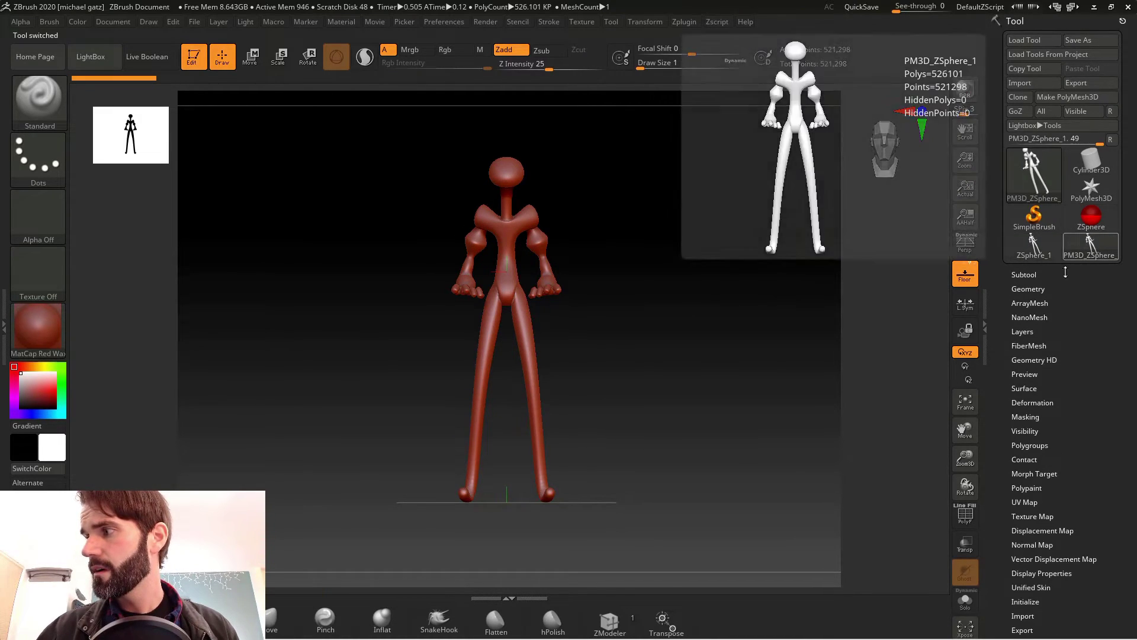
left_click(1037, 274)
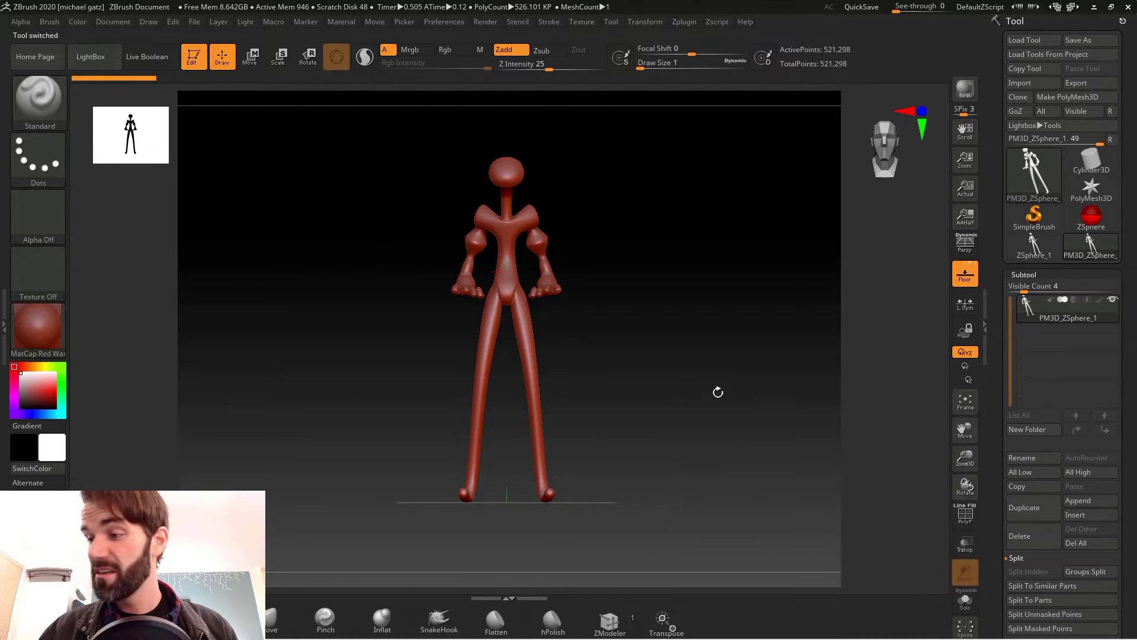
Choose the ClayBuildup brush, set the draw size to 104 and build up mirrored vertical ridges down the front of the torso.
left_click(58, 115)
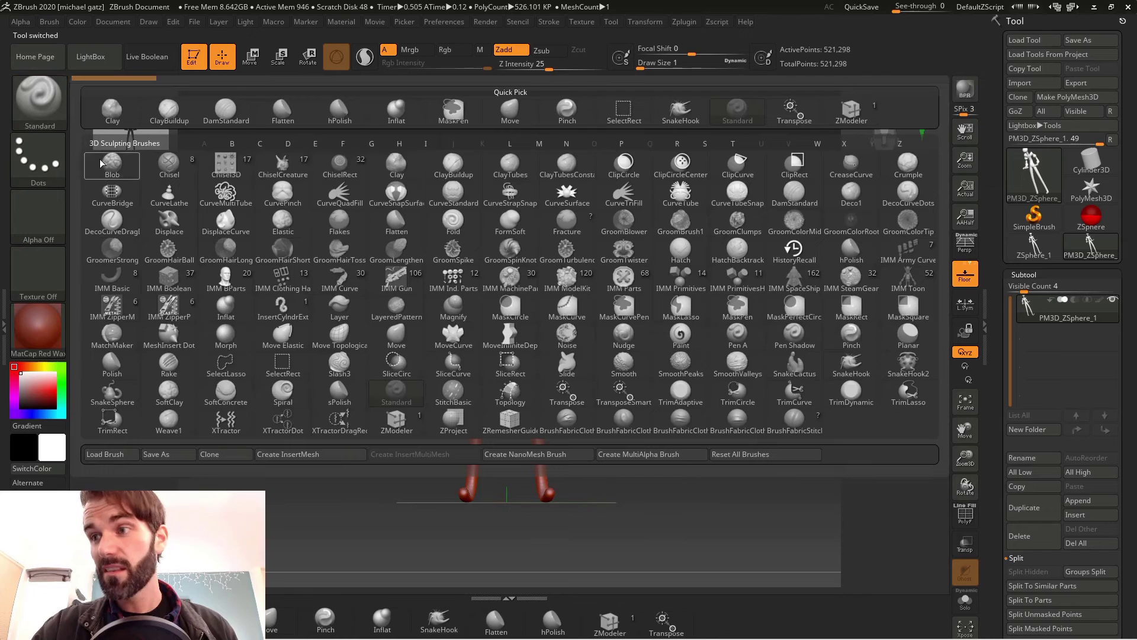
left_click(453, 166)
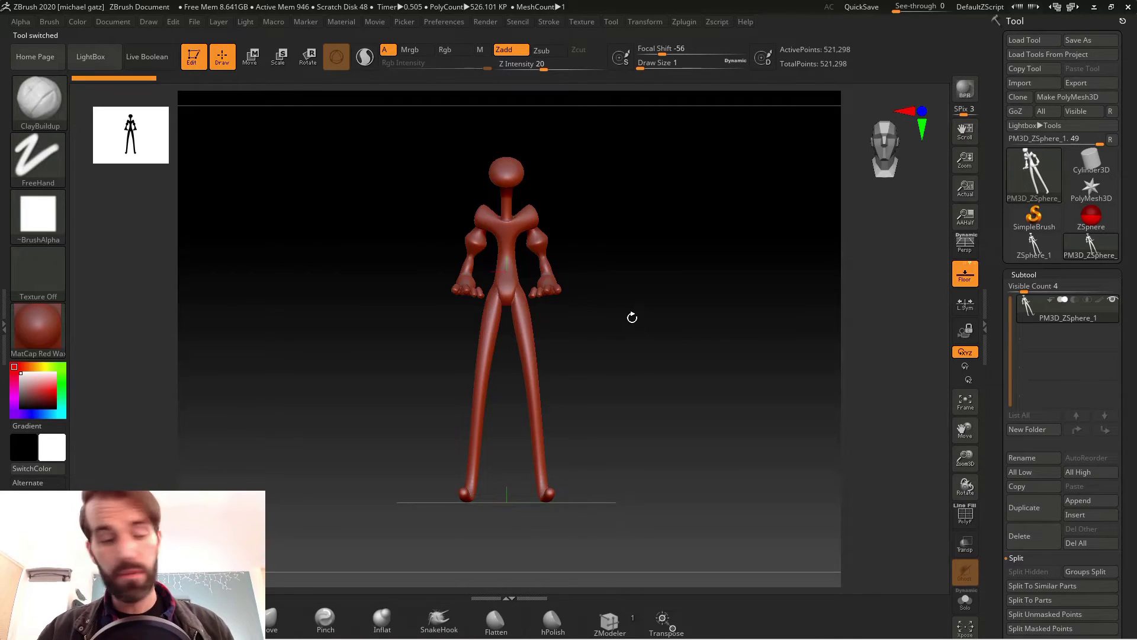
left_click_drag(632, 317, 573, 362, "alt")
key("s")
left_click_drag(517, 277, 552, 267)
mouse_move(520, 229)
left_mouse_down()
mouse_move(542, 308)
mouse_move(522, 150)
mouse_move(529, 293)
left_mouse_up()
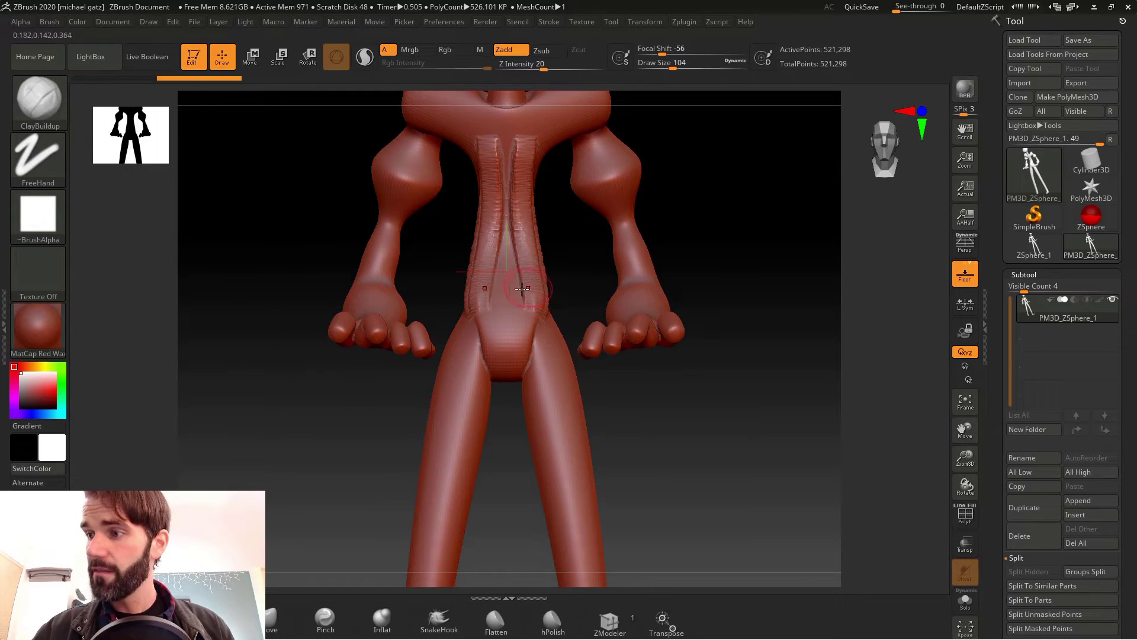
Extend the mirrored ClayBuildup ridges up the front of the torso toward the chest and shoulders.
left_click_drag(477, 267, 458, 113)
left_click_drag(692, 201, 711, 307)
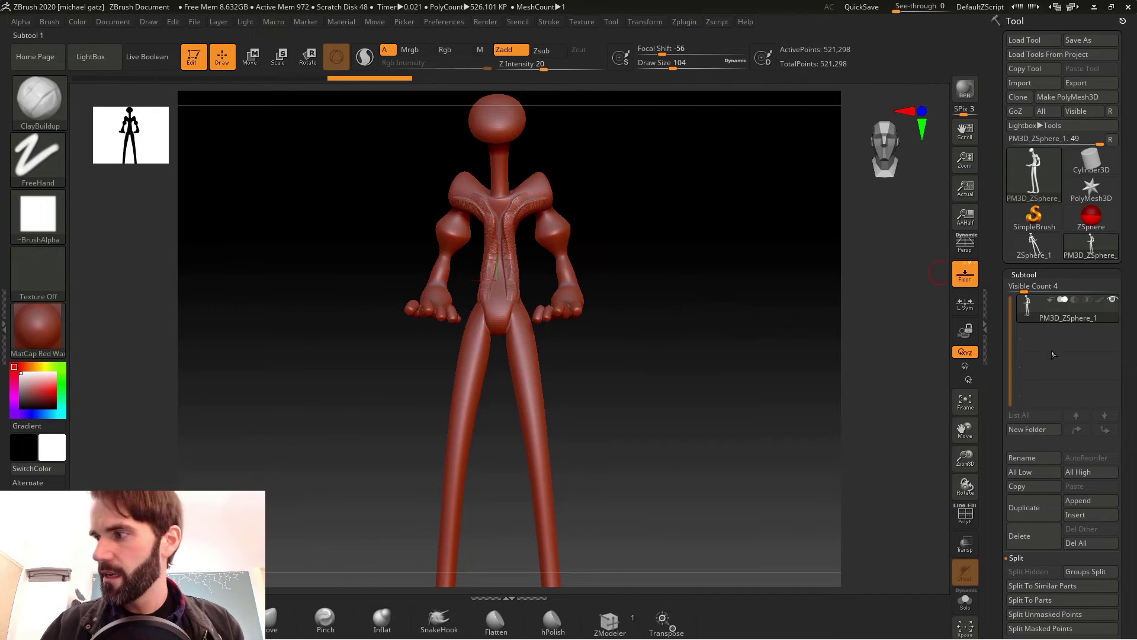
Compare the polymesh copy with the original armature tool, and switch the active tool back to ZSphere_1.
left_click(1026, 275)
left_click(1027, 275)
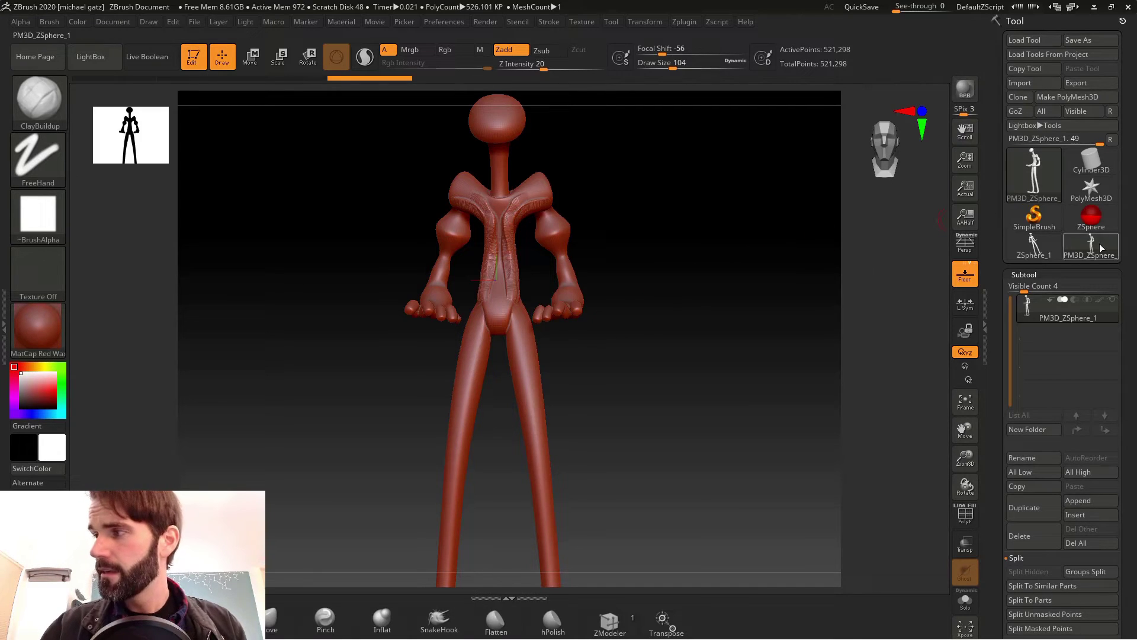
mouse_move(1039, 251)
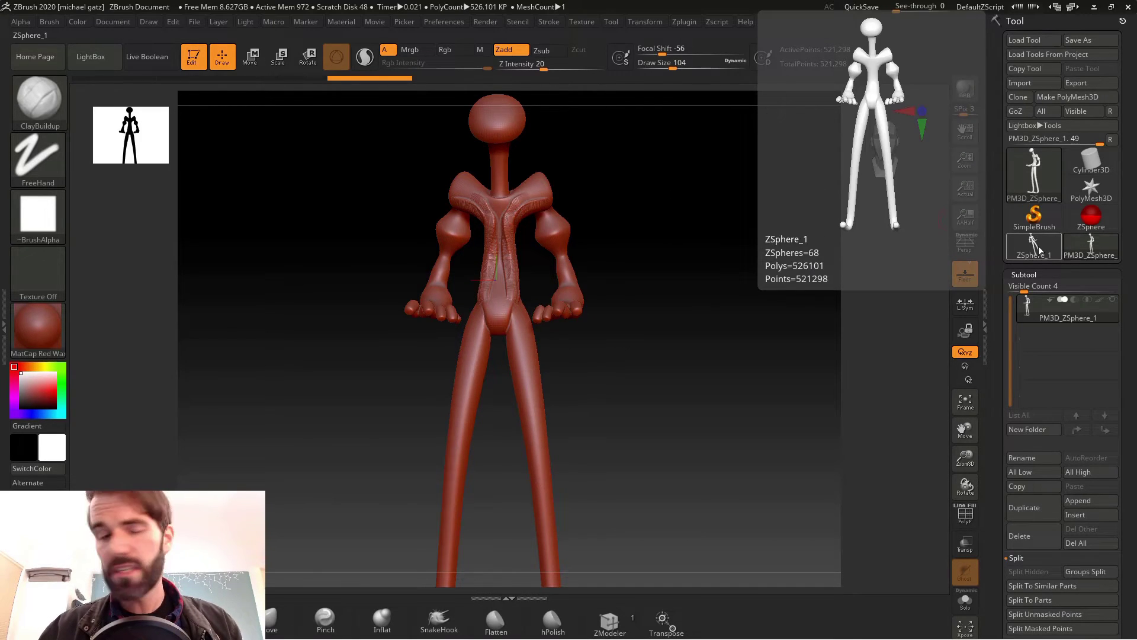
mouse_move(1091, 253)
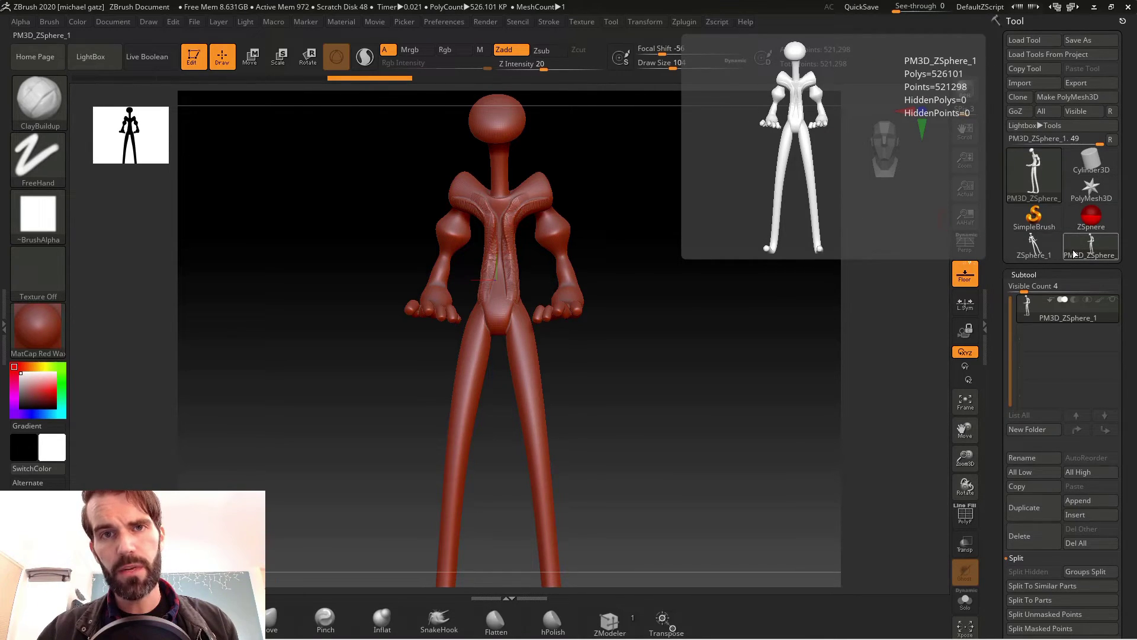
left_click(1035, 244)
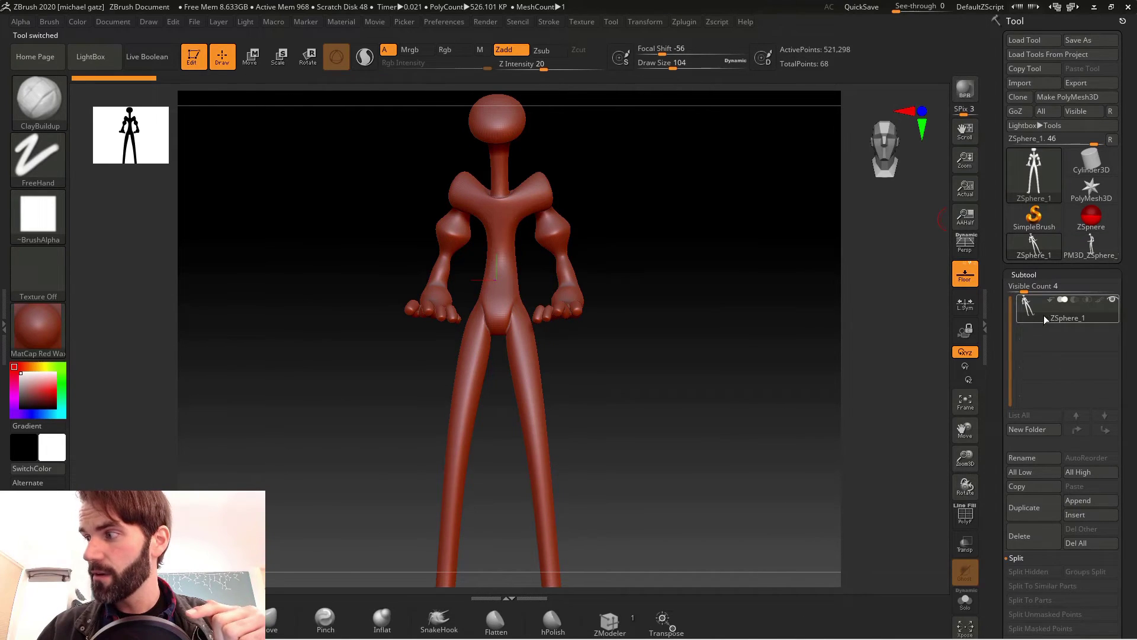
Turn off the adaptive skin preview of ZSphere_1 to return to its editable ZSphere armature.
mouse_move(1026, 305)
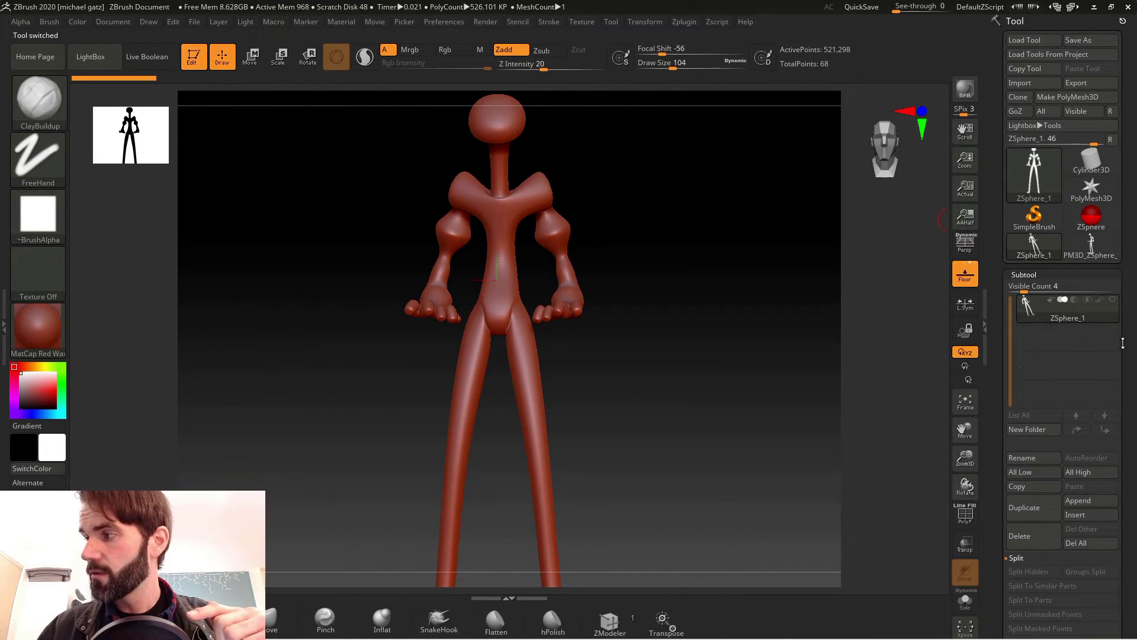
scroll(1045, 305, "down", 10)
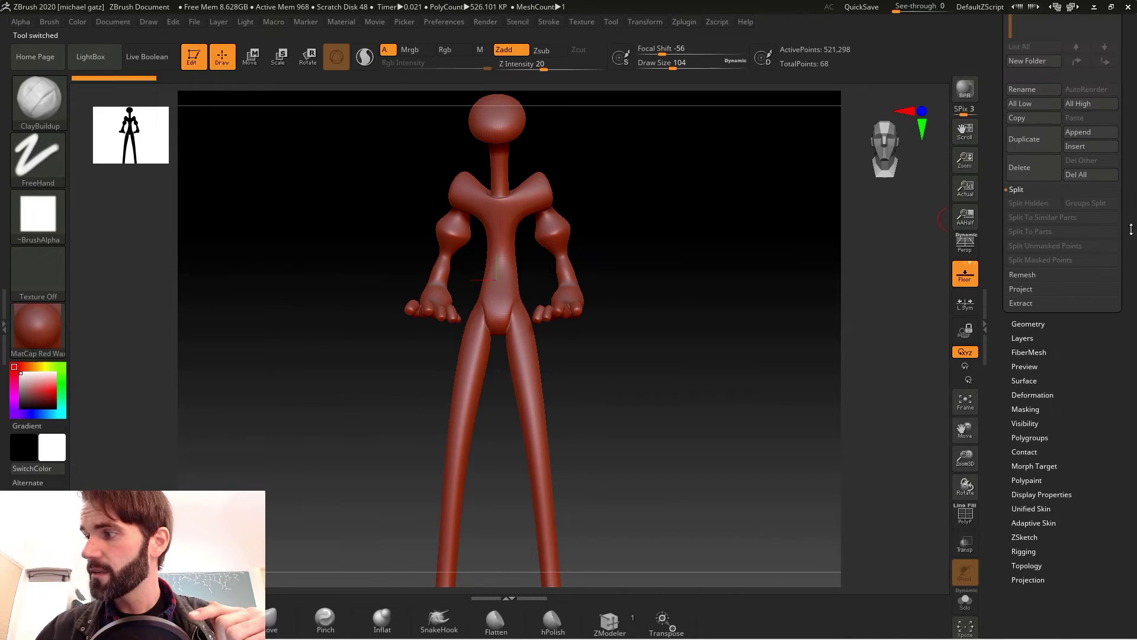
left_click(1035, 454)
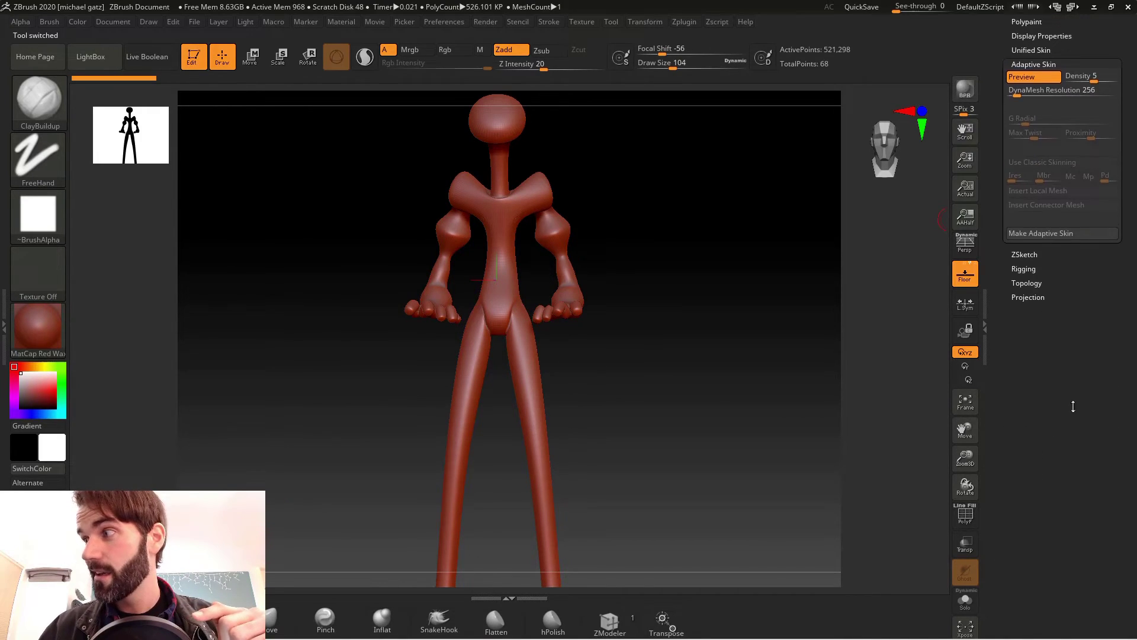
scroll(1072, 407, "up", 5)
left_click(1042, 322)
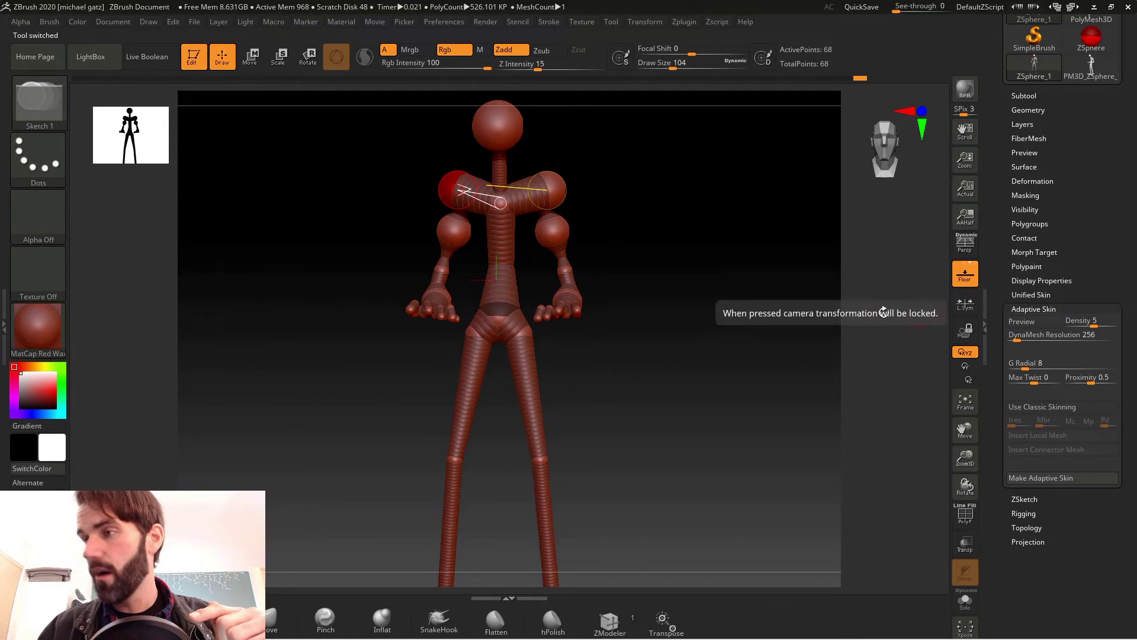
Move the mirrored shoulder ZSpheres slightly inward and up, and shift the upper-arm ZSpheres slightly outward.
key("w")
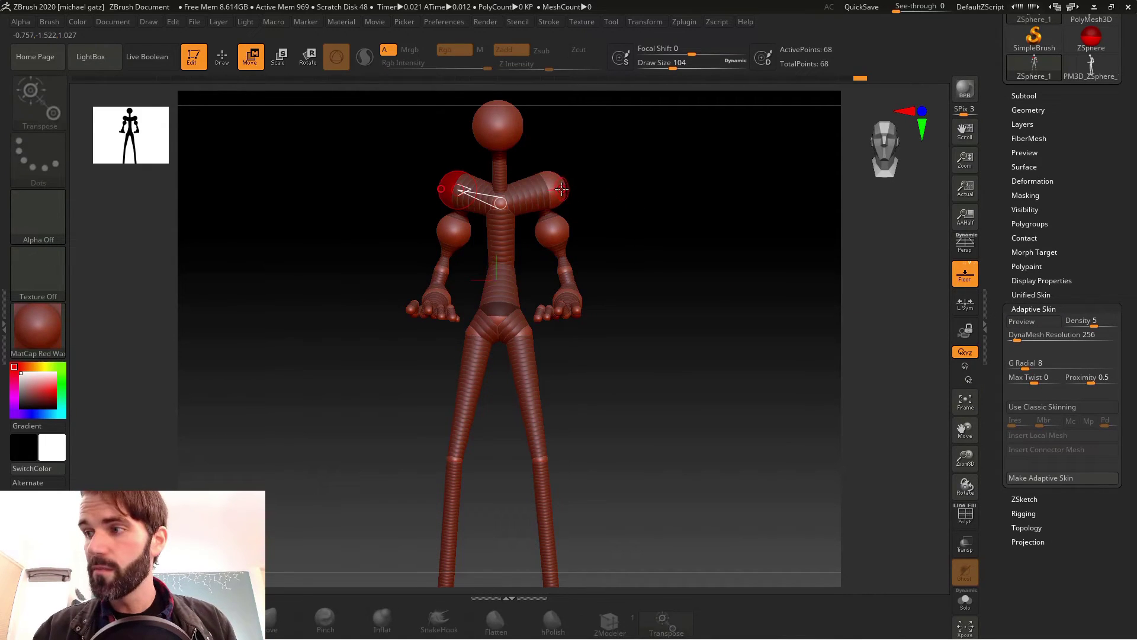
left_click_drag(562, 189, 545, 183)
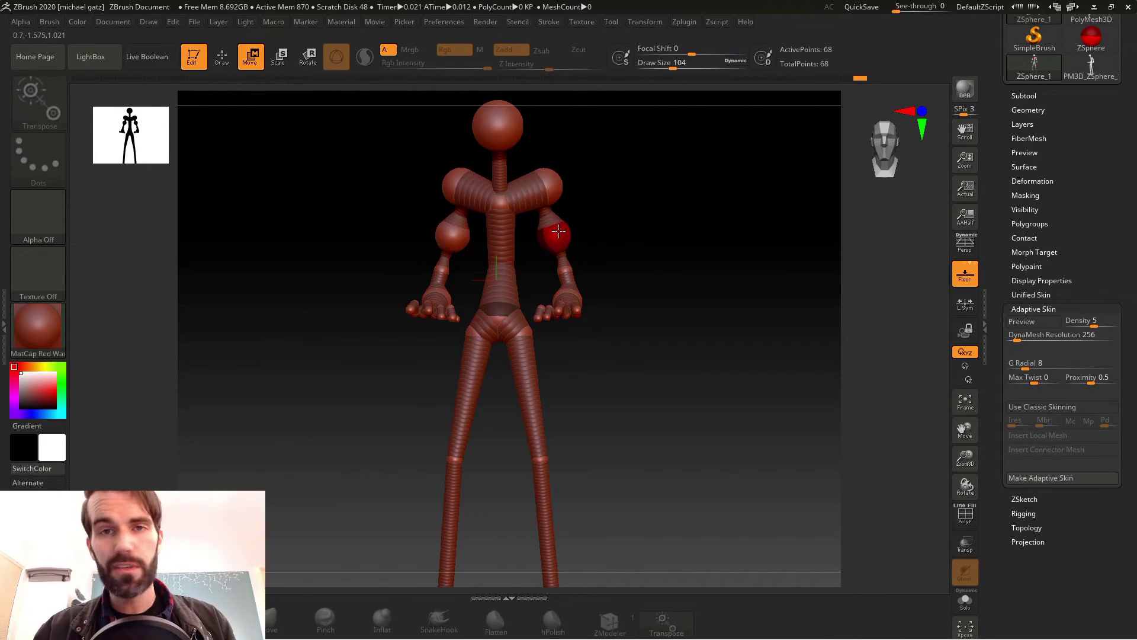
left_click_drag(558, 231, 567, 227)
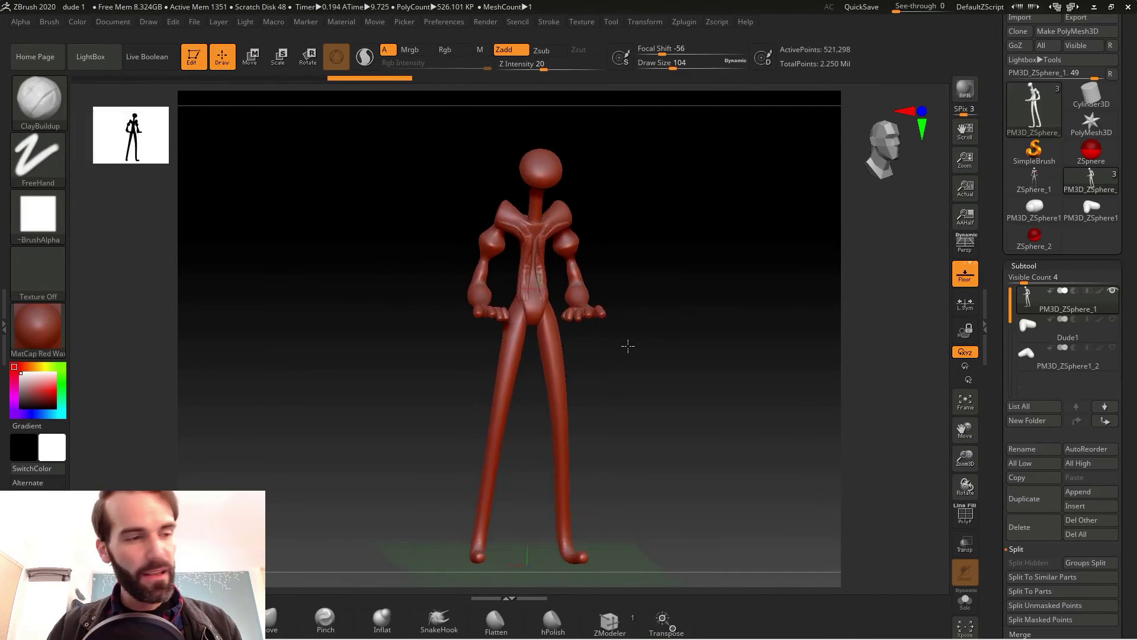
left_click_drag(627, 345, 858, 315)
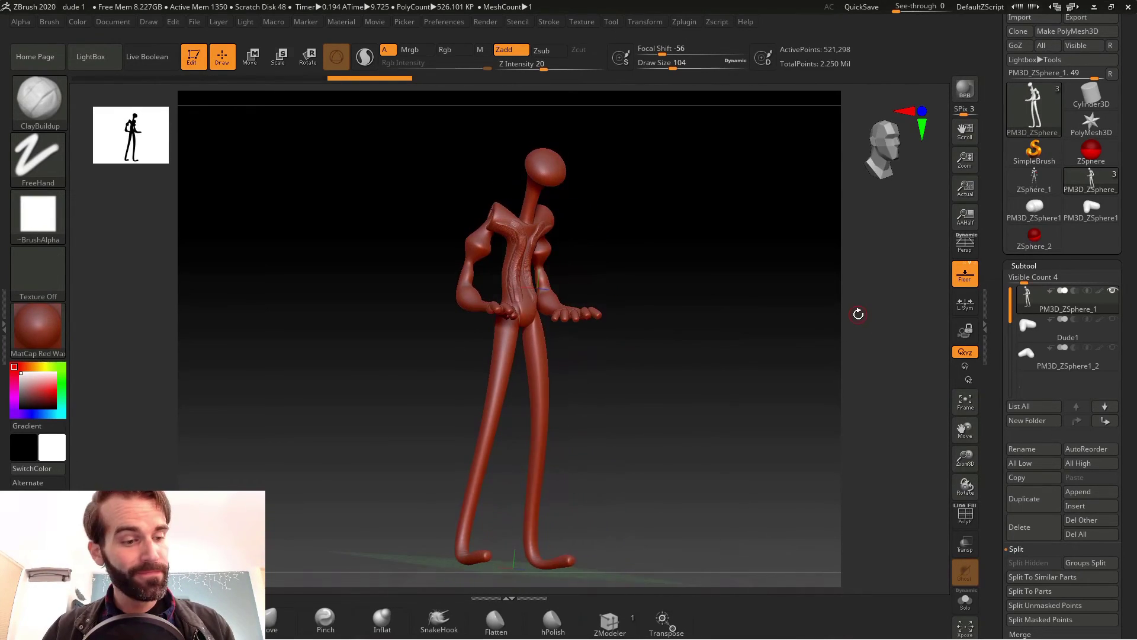